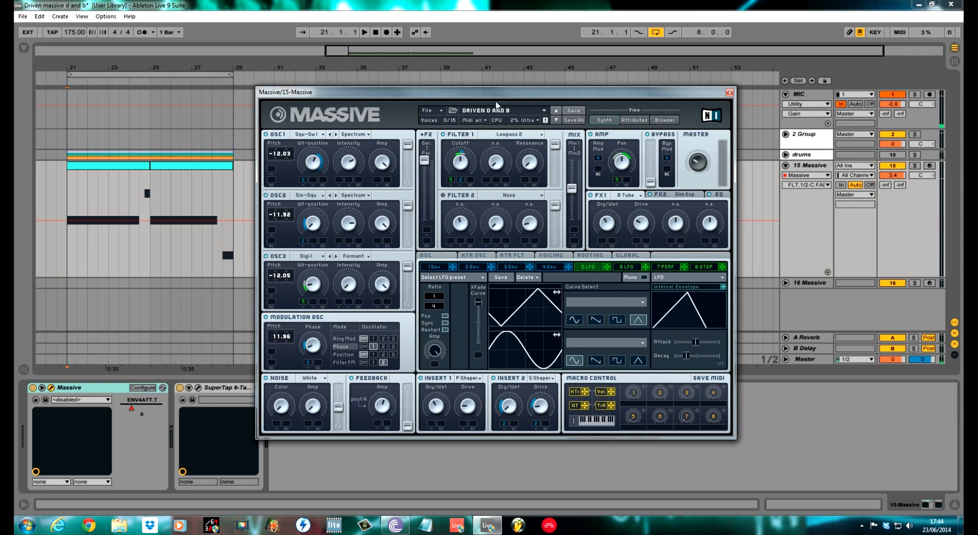
- Move the Massive window clear of the arrangement and audition the DRIVEN D AND B sound with the 15 Massive track soloed
drag(506, 94, 523, 81)
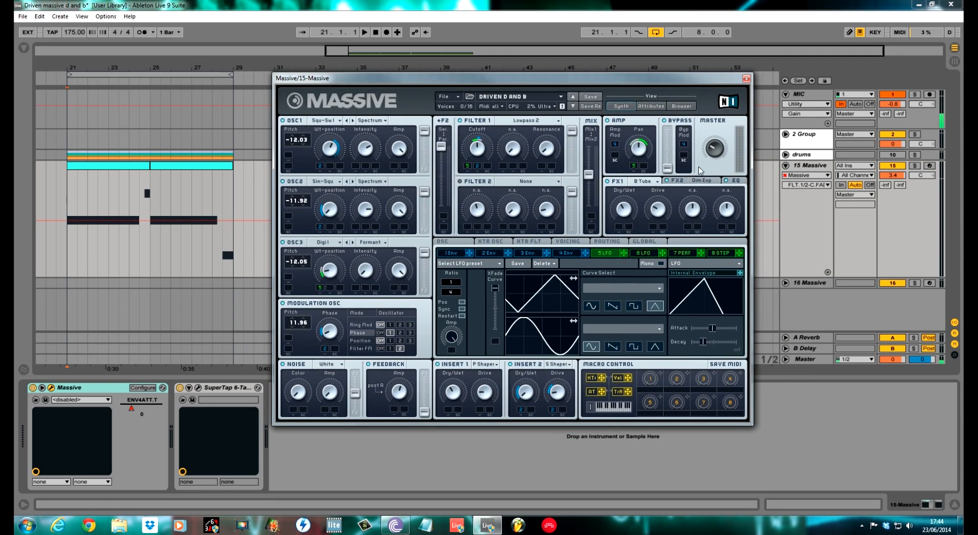
click(61, 191)
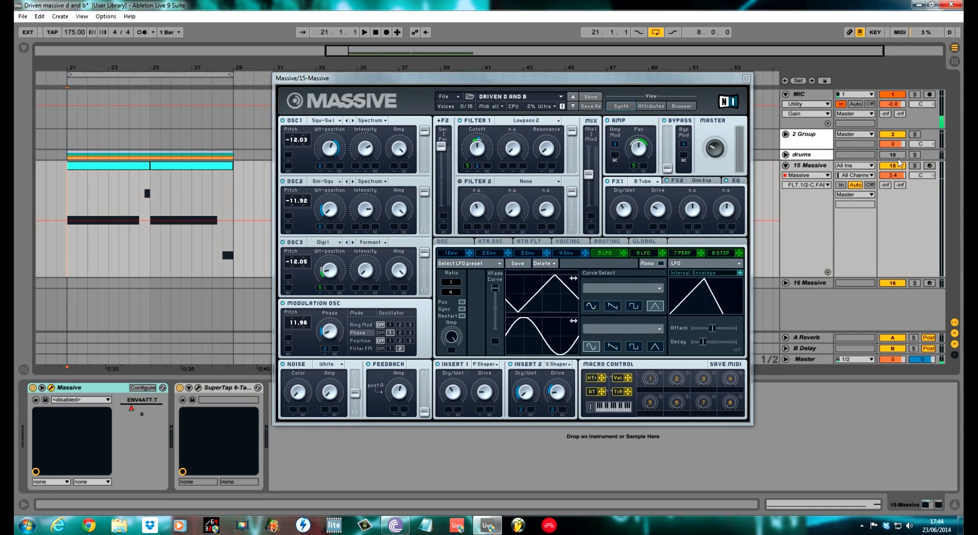
click(915, 166)
key(space)
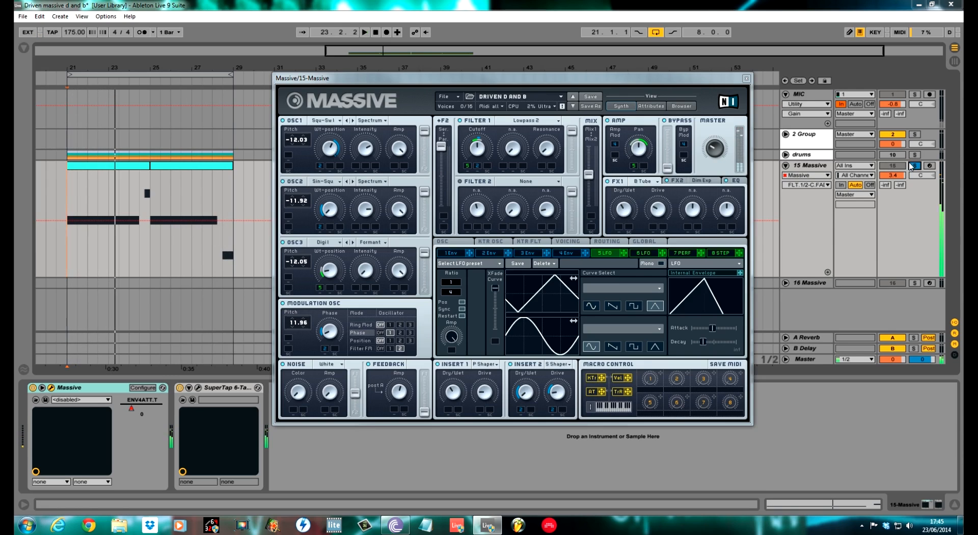
key(space)
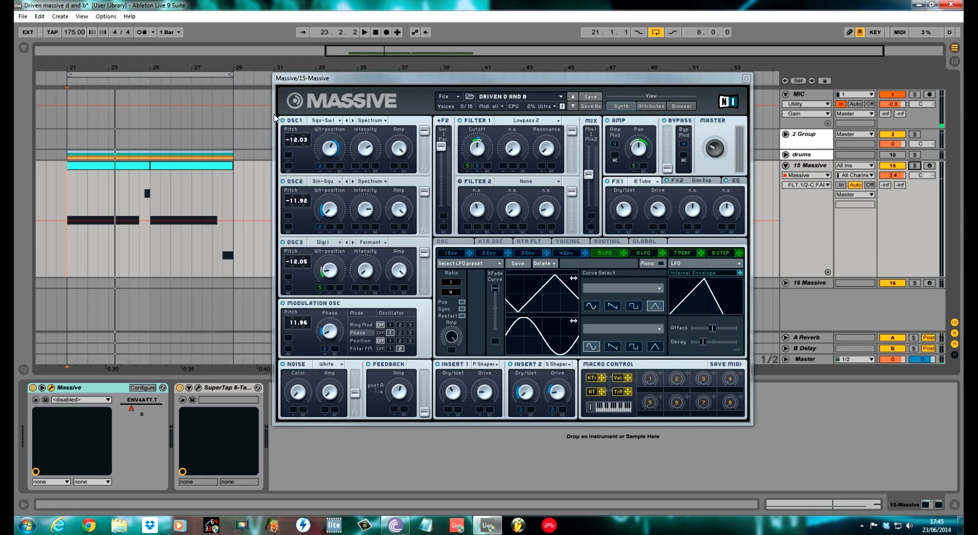
- Start a new sound and set OSC1's pitch to -12.03, adjusting its Wt-position and intensity and routing it fully to Filter 1
click(455, 97)
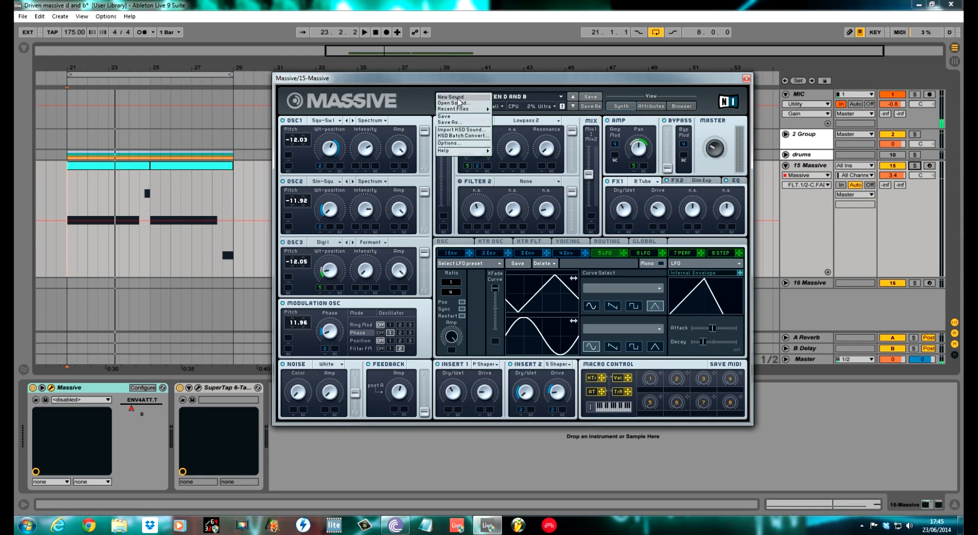
click(451, 102)
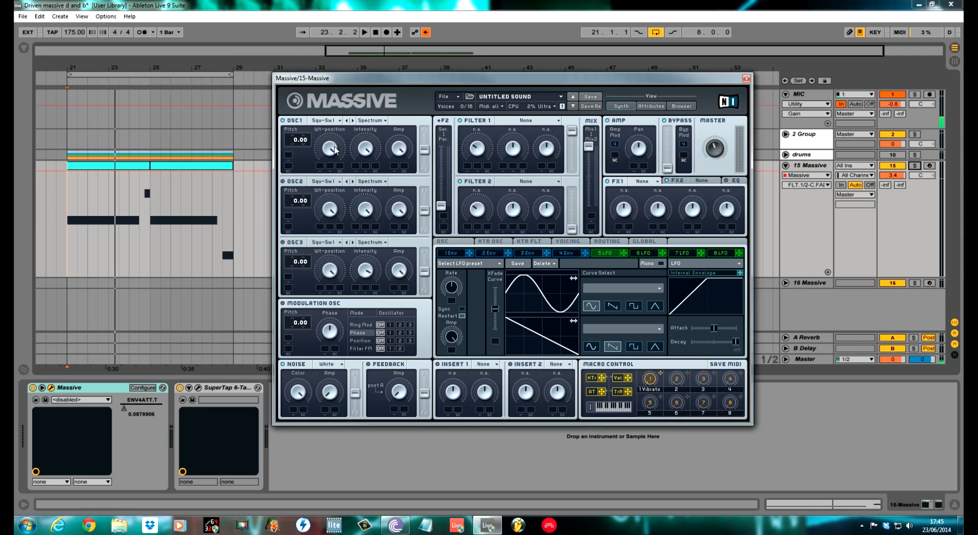
drag(334, 151, 338, 185)
drag(289, 142, 294, 147)
drag(374, 149, 430, 117)
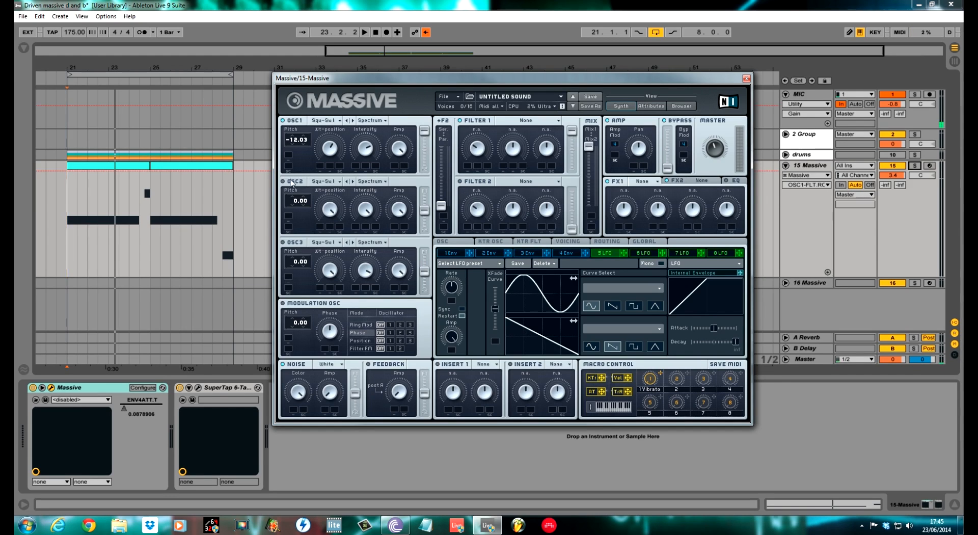
- Enable OSC2 with the Sin-Square wavetable at pitch -11.92, adjust its Wt-position and intensity, route it fully to Filter 1, and audition it
click(326, 181)
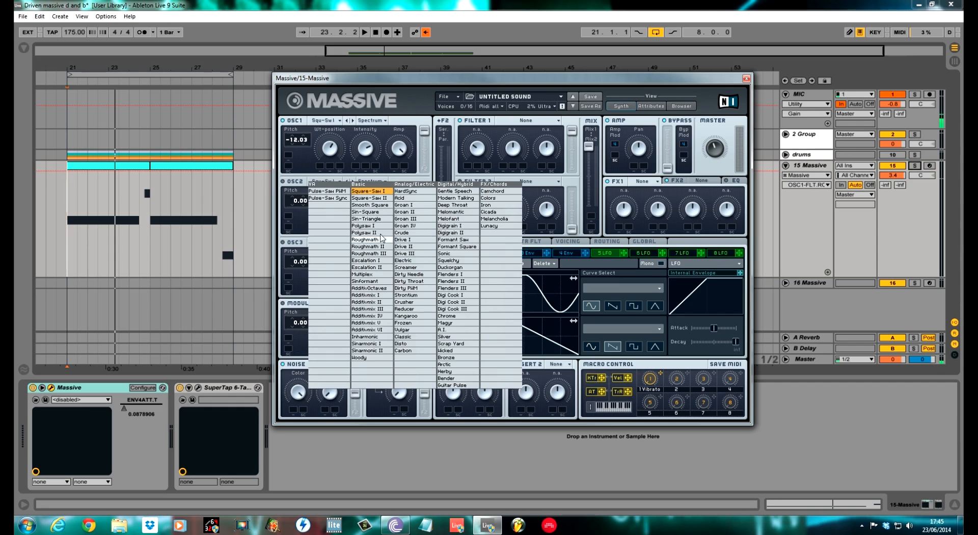
click(380, 212)
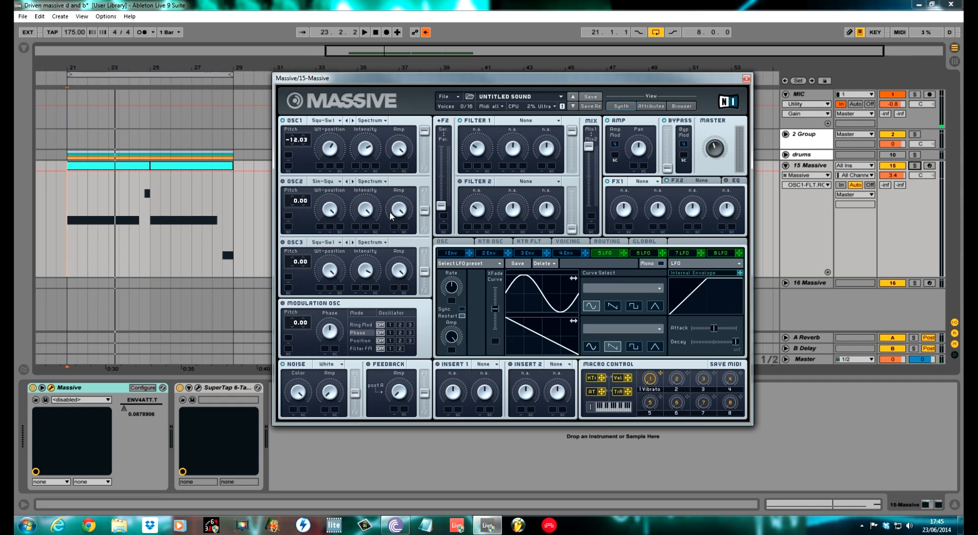
click(343, 222)
mouse_move(295, 204)
mouse_down()
mouse_move(294, 220)
mouse_move(294, 212)
mouse_up()
drag(372, 215, 426, 169)
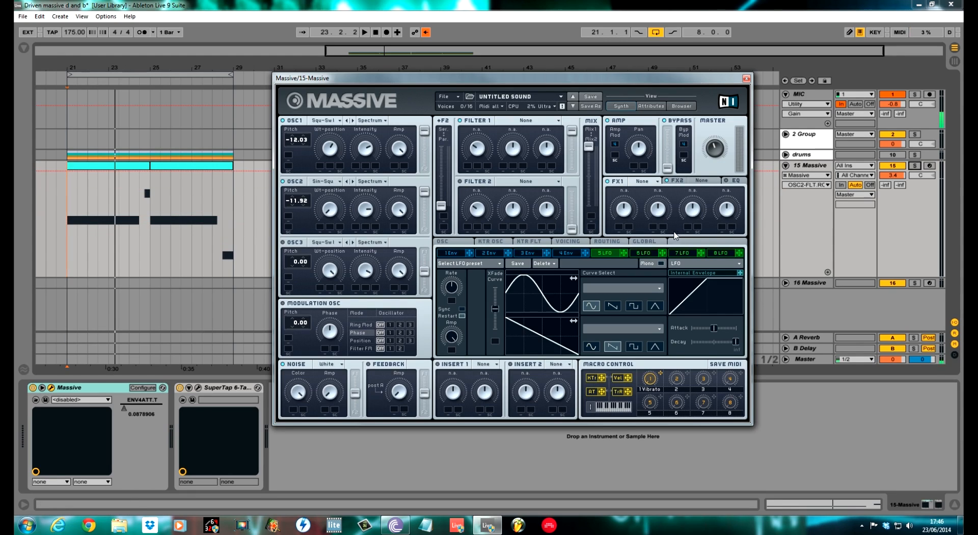
click(344, 216)
key(space)
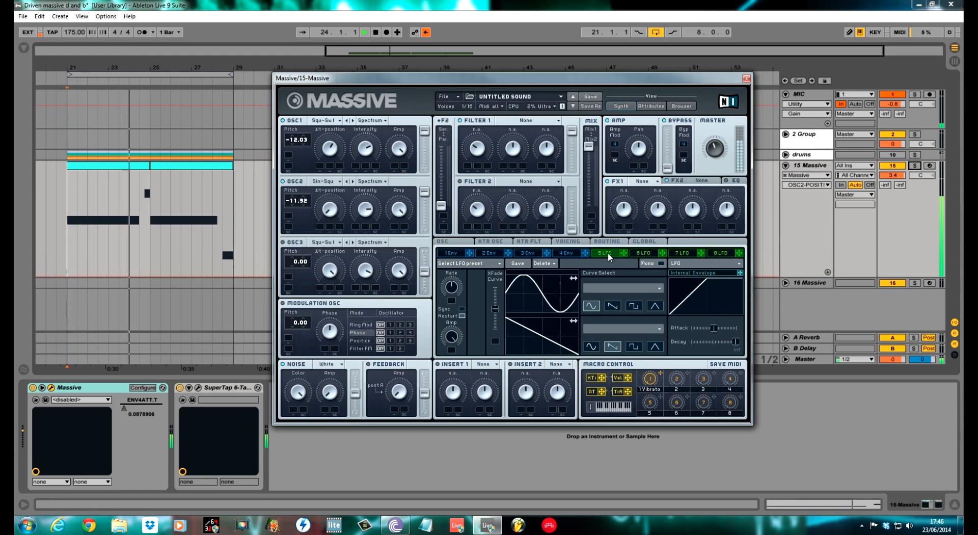
key(space)
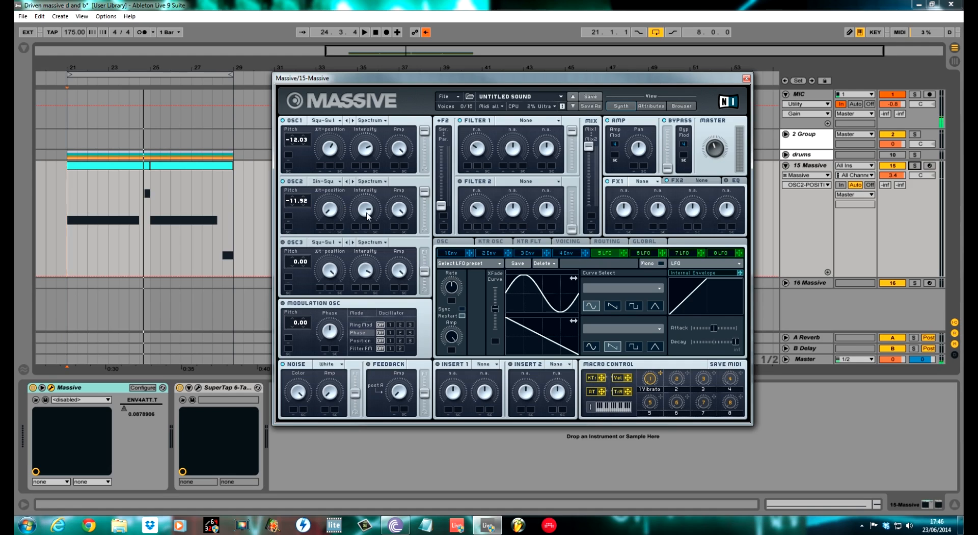
- Assign envelope 2 to the Wt-position of OSC1 and OSC2 and set a modulation range for each
click(488, 252)
drag(508, 253, 320, 167)
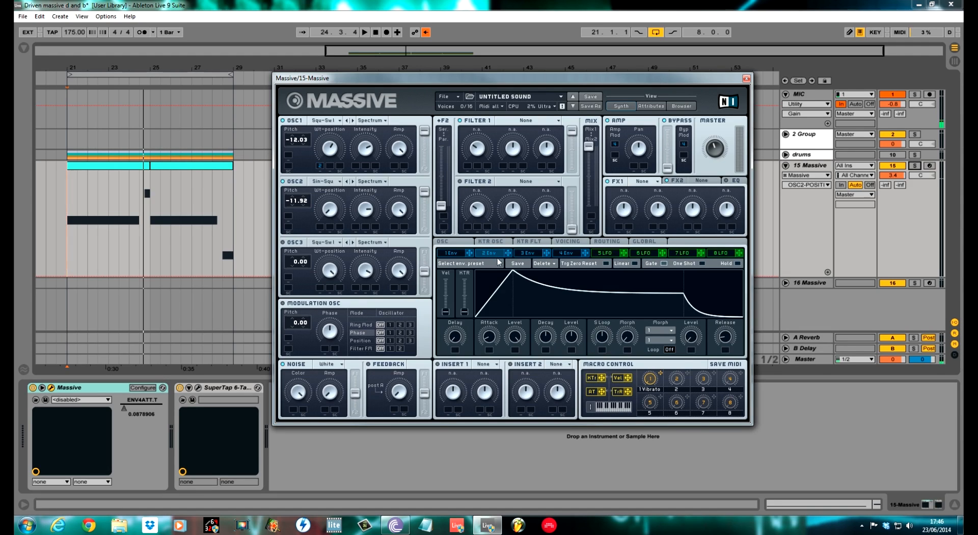
drag(509, 254, 320, 227)
drag(320, 166, 323, 134)
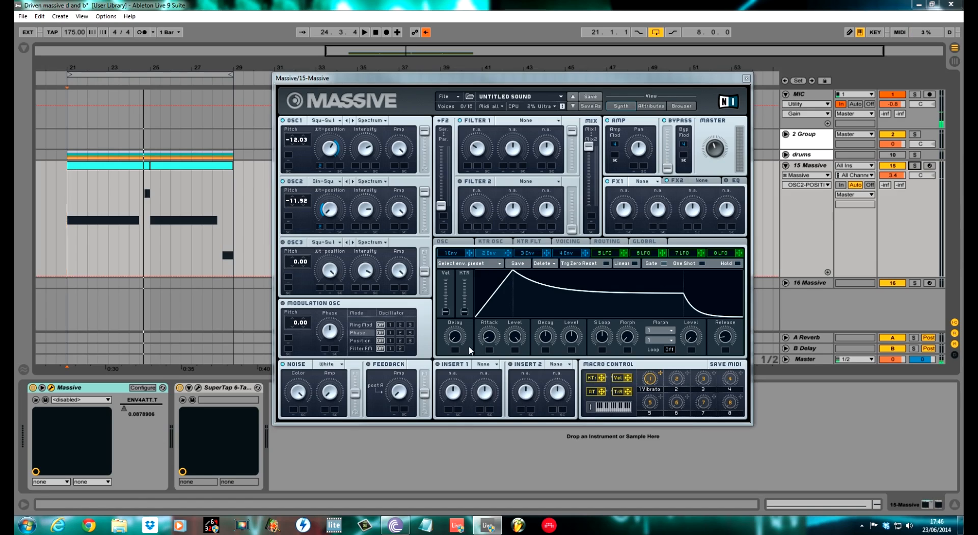
- Shape envelope 2 by shortening its attack, reducing the decay, raising the decay level and adjusting the release
click(490, 337)
drag(491, 337, 492, 349)
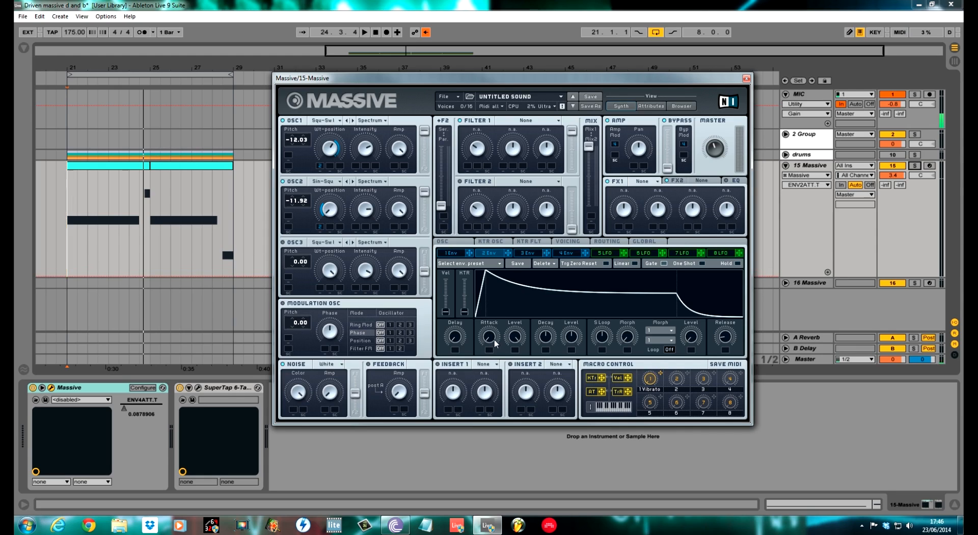
drag(493, 343, 493, 341)
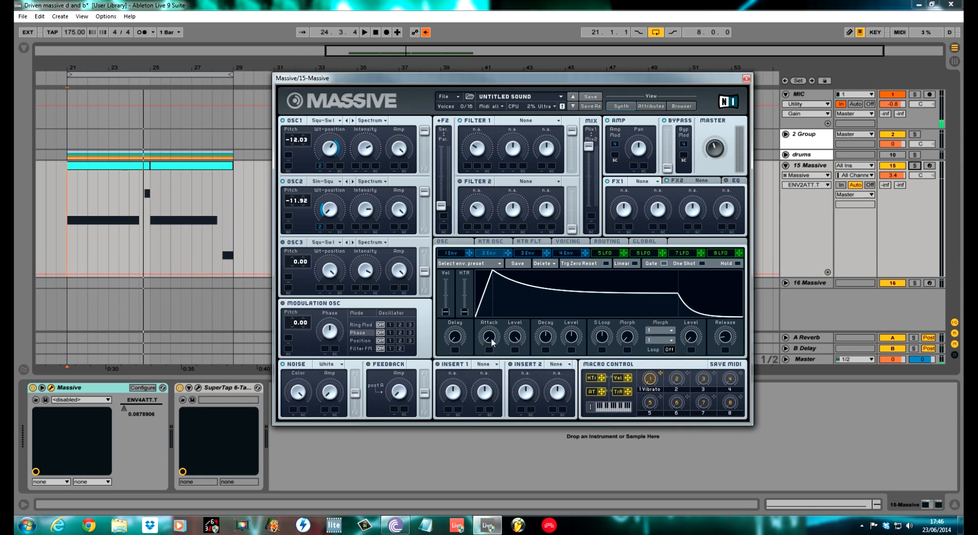
drag(549, 342, 550, 365)
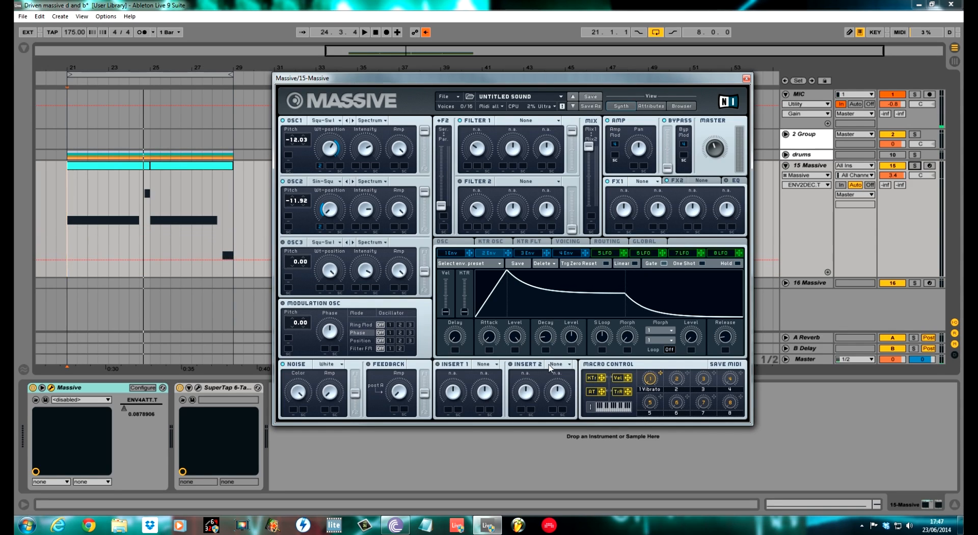
drag(571, 335, 573, 310)
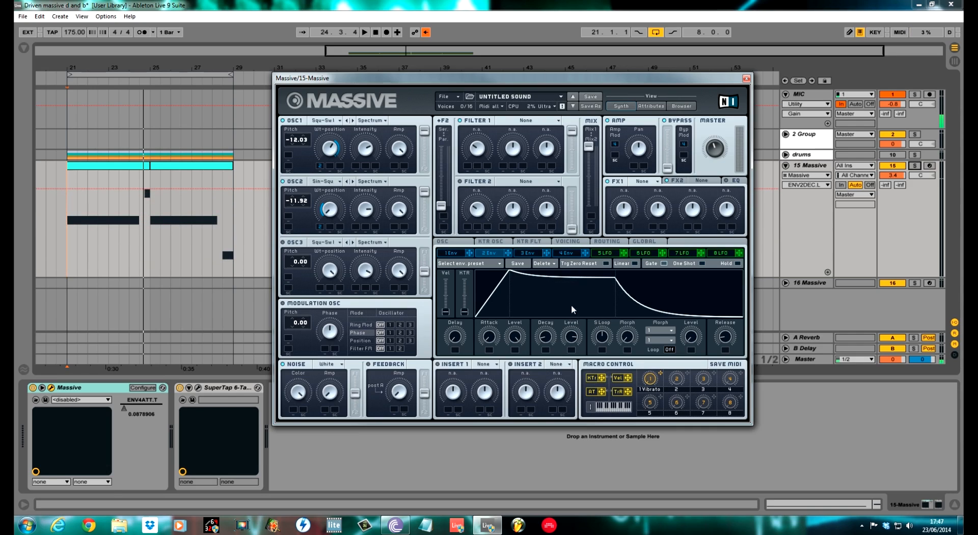
drag(725, 335, 726, 344)
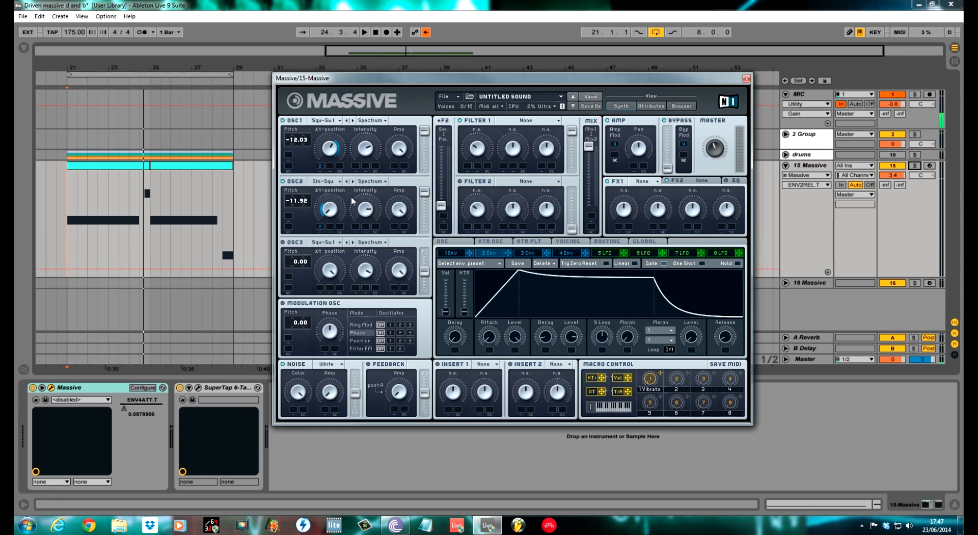
- Audition the 15 Massive track soloed, fine-tune envelope 2's attack, and unsolo the track
key(space)
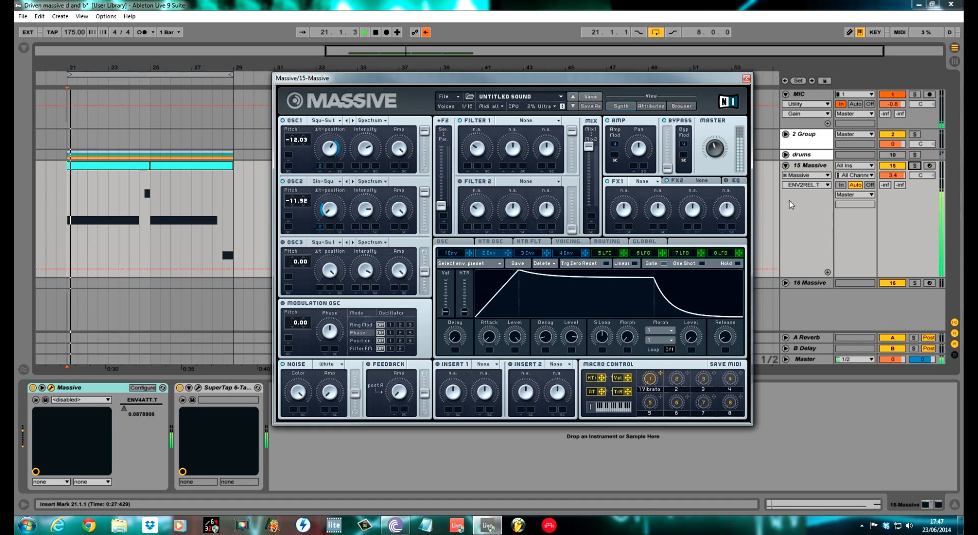
click(916, 165)
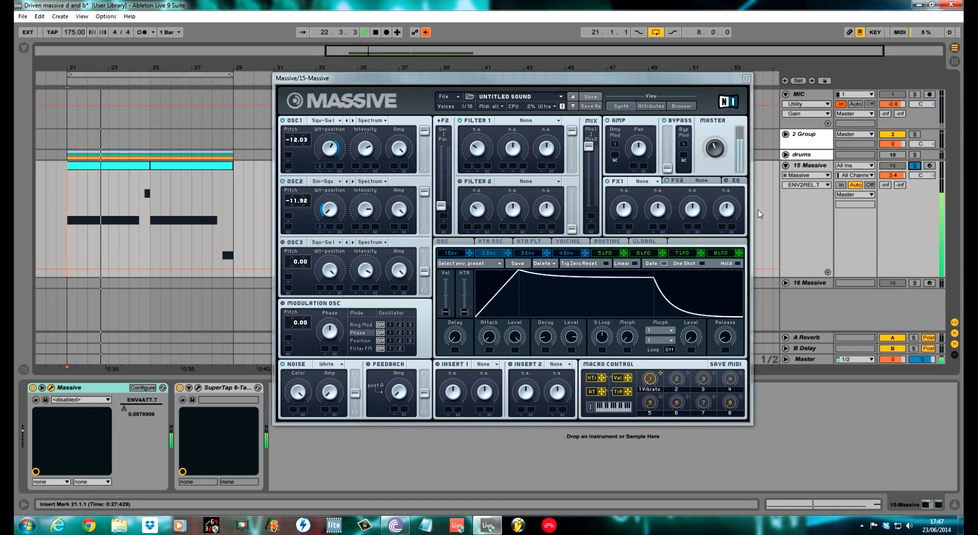
mouse_move(492, 337)
mouse_down()
mouse_move(493, 312)
mouse_move(490, 339)
mouse_up()
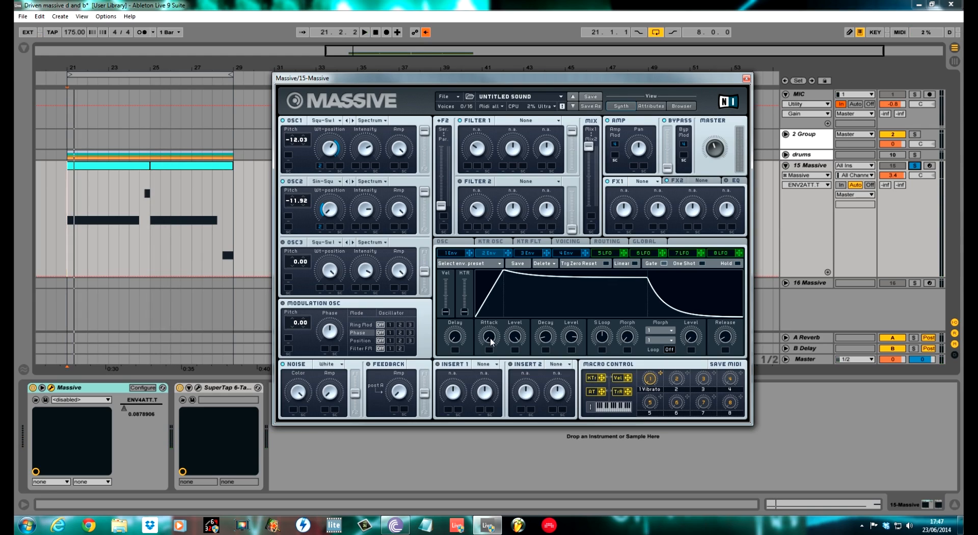
drag(488, 339, 488, 337)
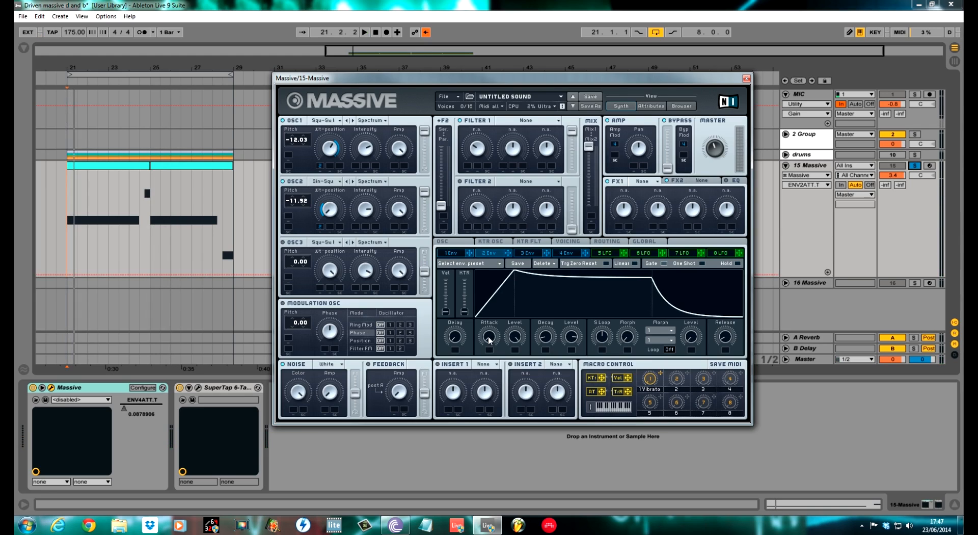
click(915, 166)
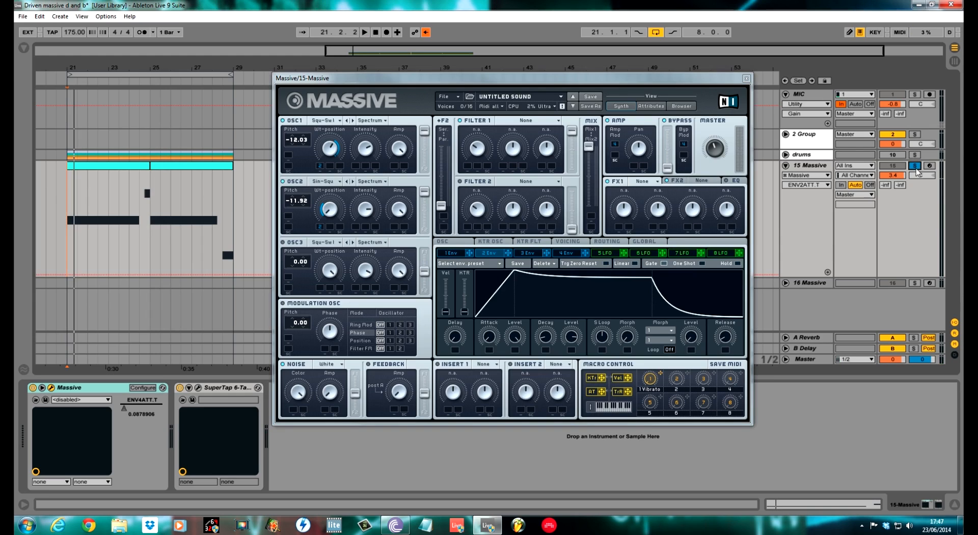
click(605, 263)
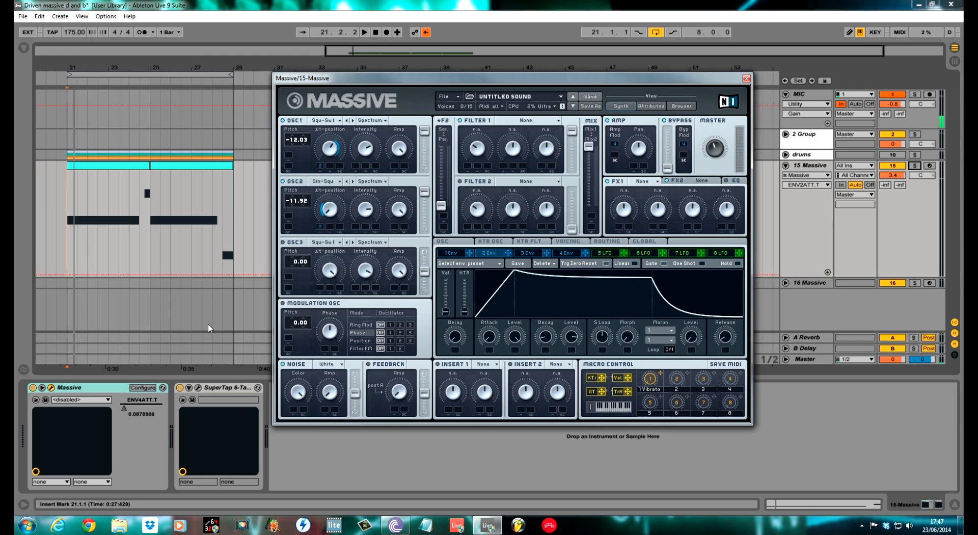
- Enable OSC3 with the Digi Cook I wavetable at pitch -12.05 and route it fully to Filter 1
click(337, 241)
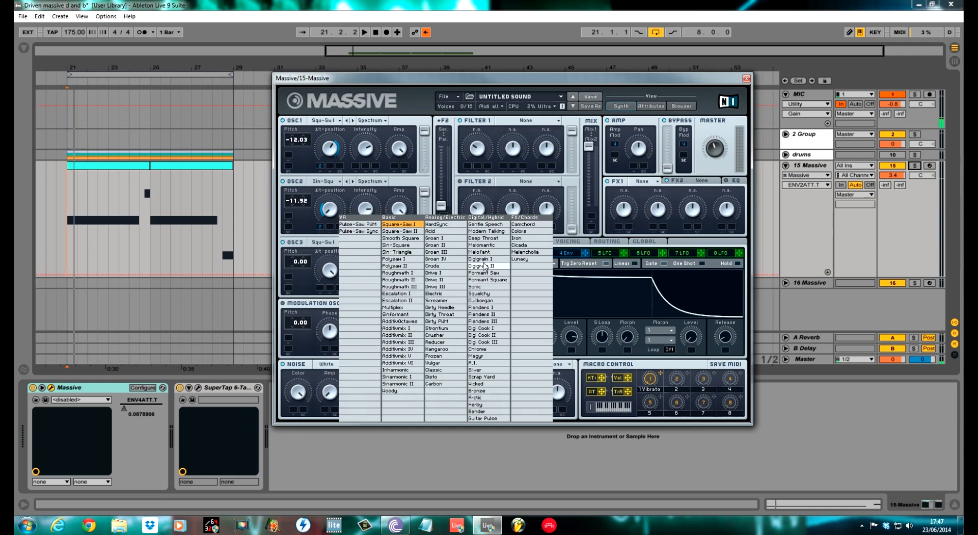
click(497, 328)
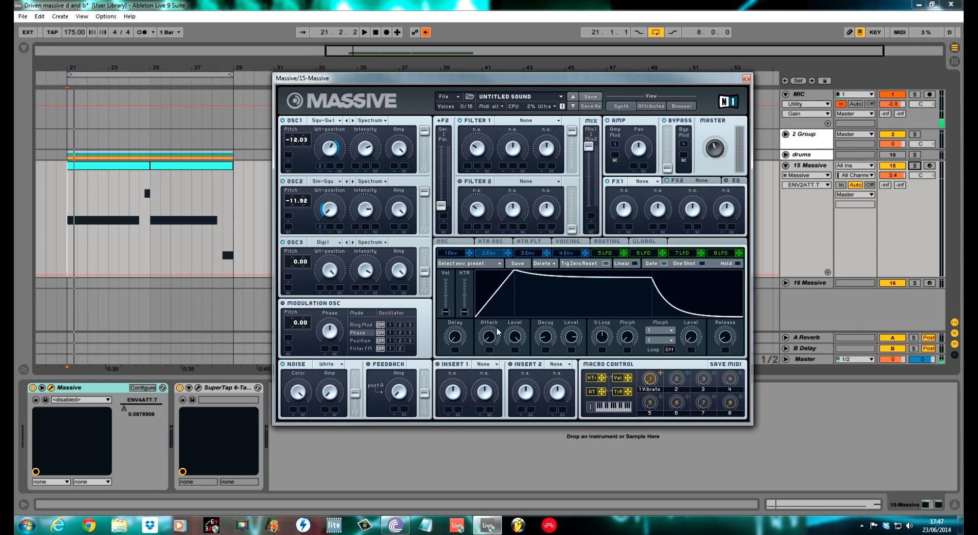
drag(292, 264, 294, 275)
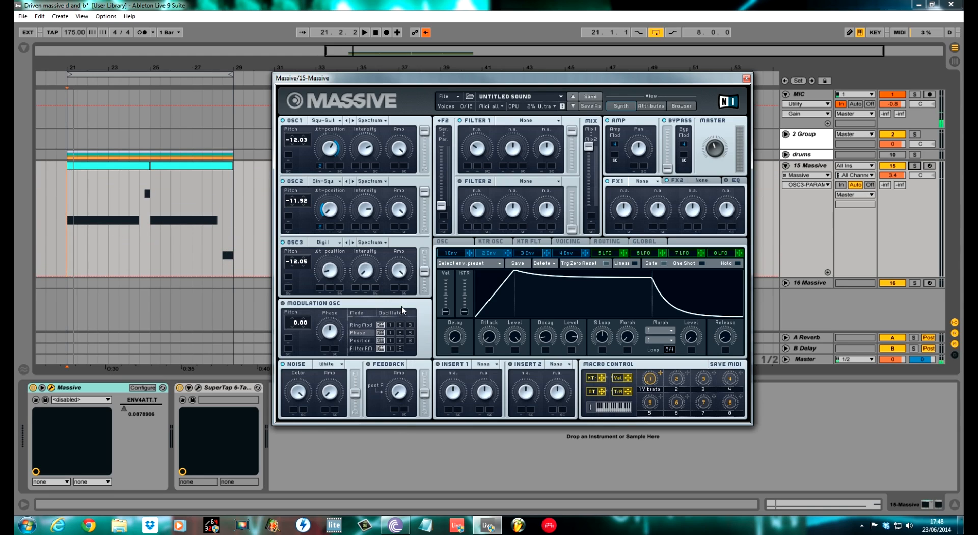
drag(427, 278, 426, 258)
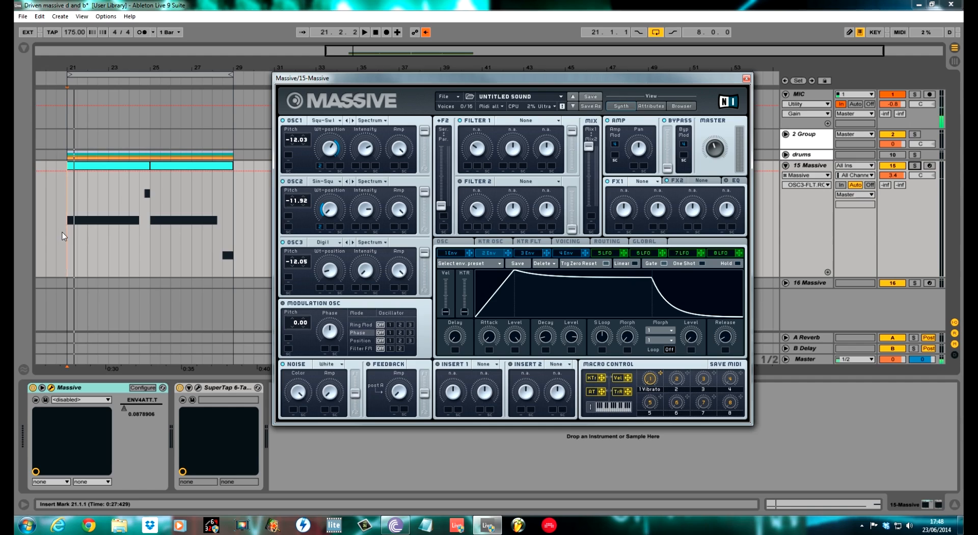
- Set OSC3's wavetable mode to Formant
click(372, 243)
click(371, 266)
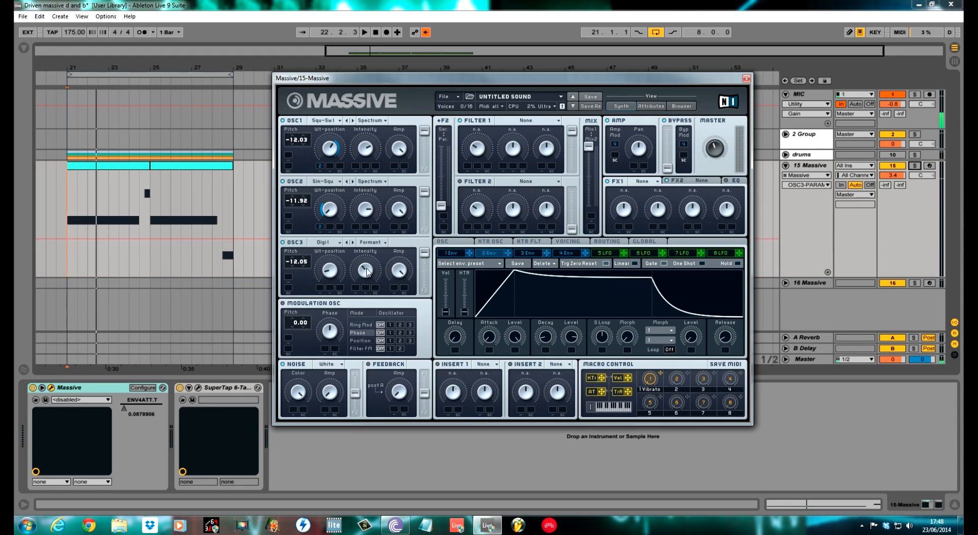
click(380, 244)
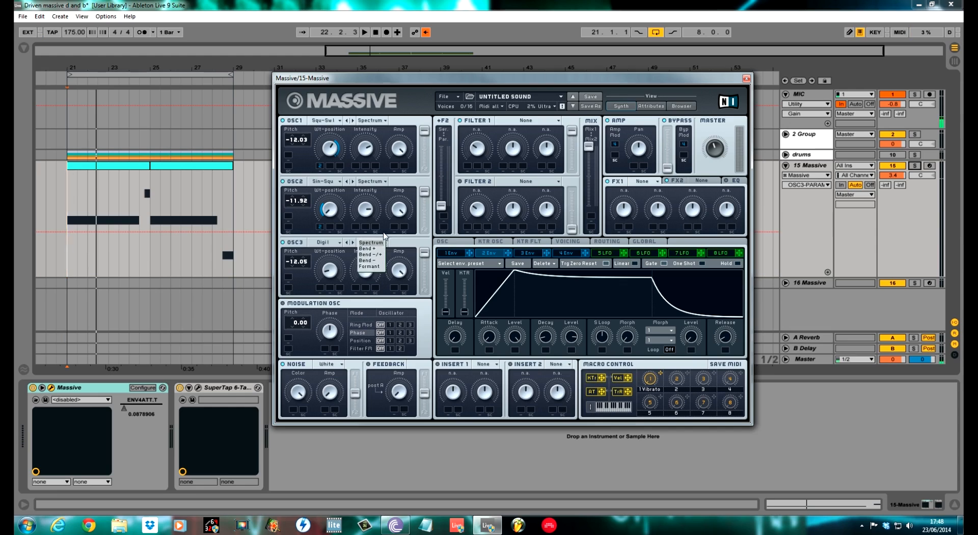
click(369, 266)
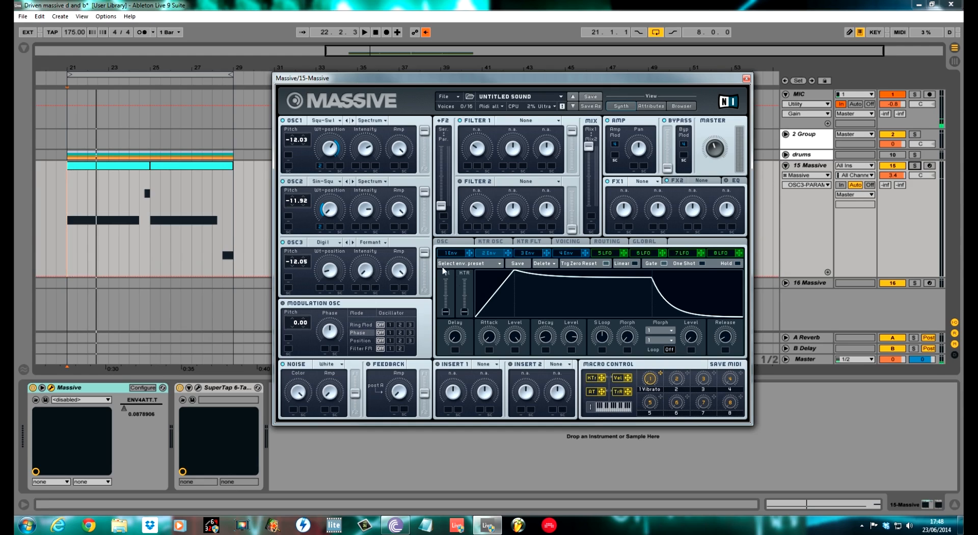
click(425, 254)
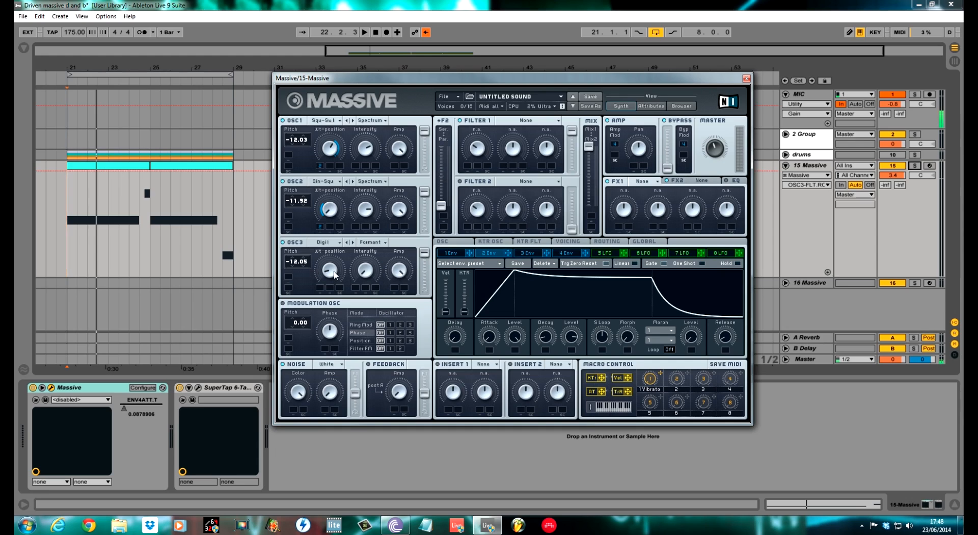
- Assign LFO 5 to OSC3's Wt-position and set its modulation range
click(609, 253)
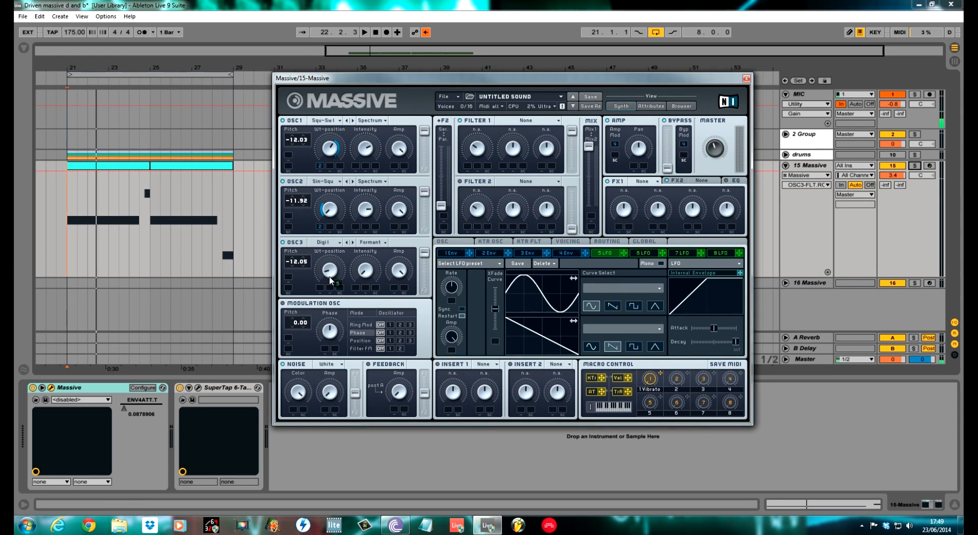
drag(321, 291, 321, 291)
drag(323, 291, 323, 297)
click(328, 277)
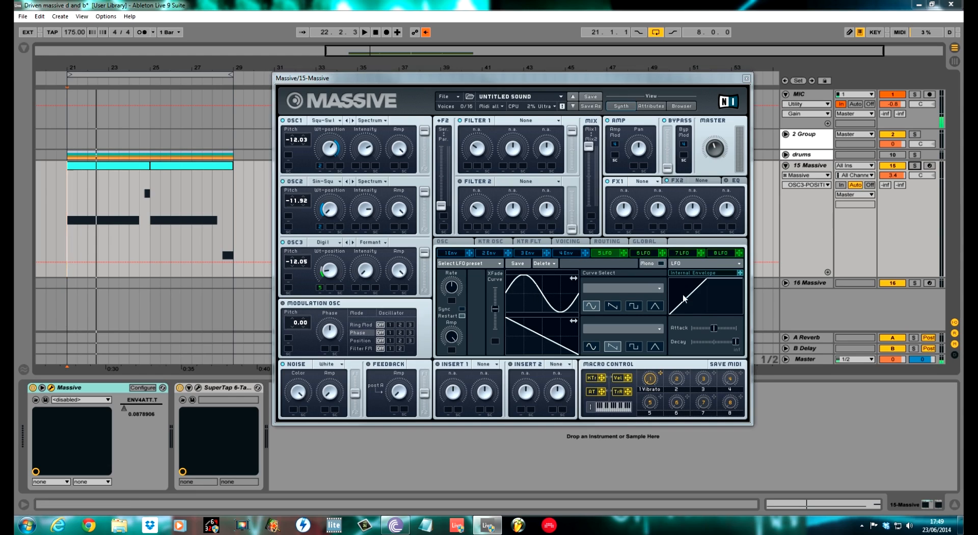
- Give LFO 5 a triangle curve, crossfade fully to it, and sync the LFO to tempo at a 1/4 ratio
click(655, 306)
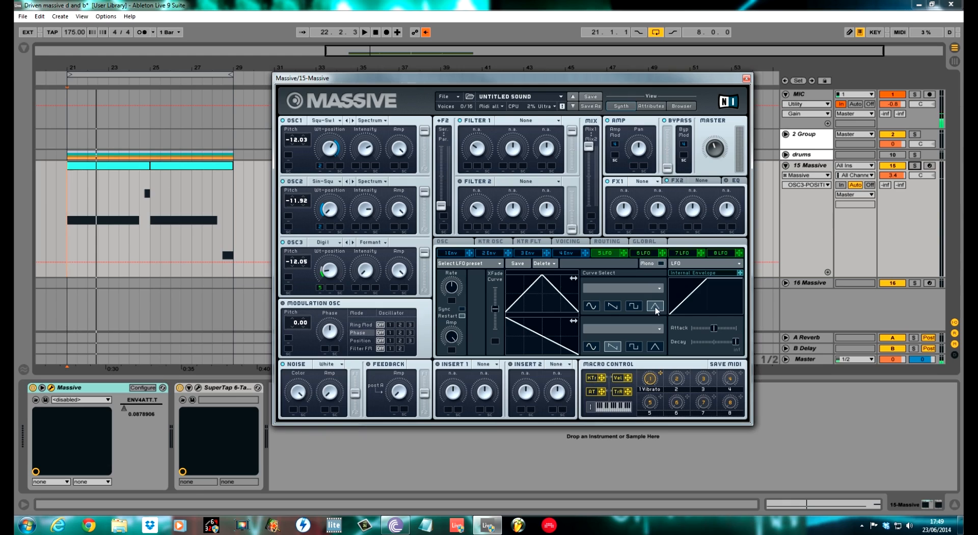
drag(493, 310, 494, 288)
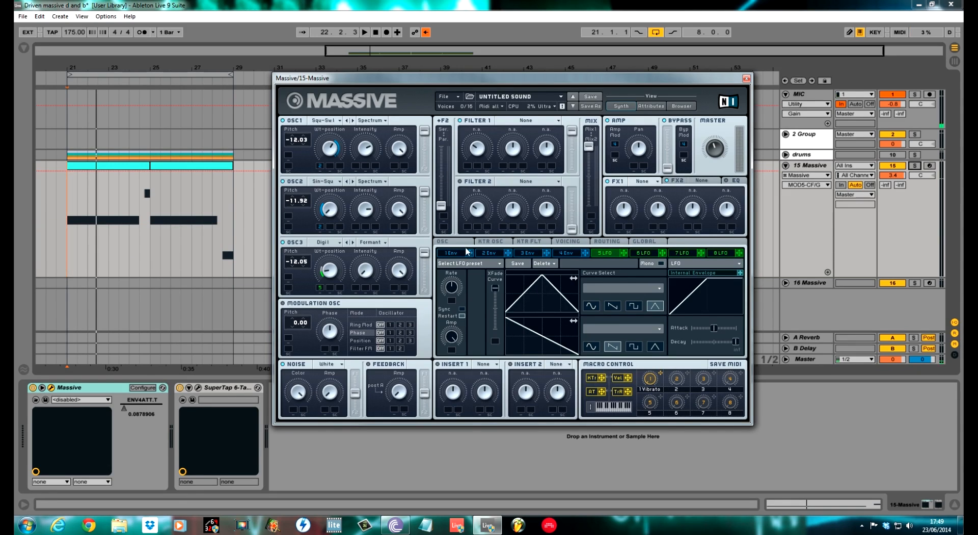
click(462, 309)
drag(456, 295, 459, 302)
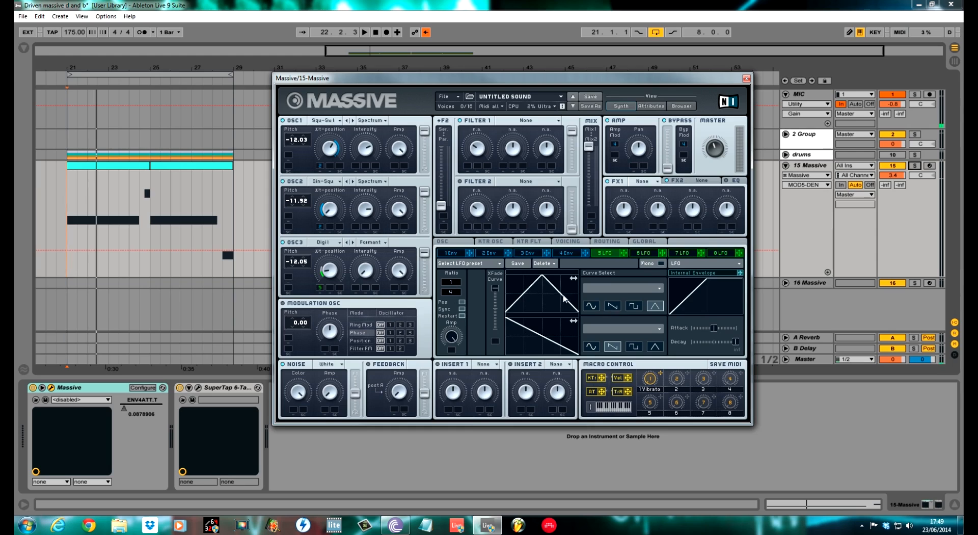
- Shift the phase of LFO 5's triangle curve, shorten its internal envelope's decay, and audition the sound
drag(573, 279, 613, 282)
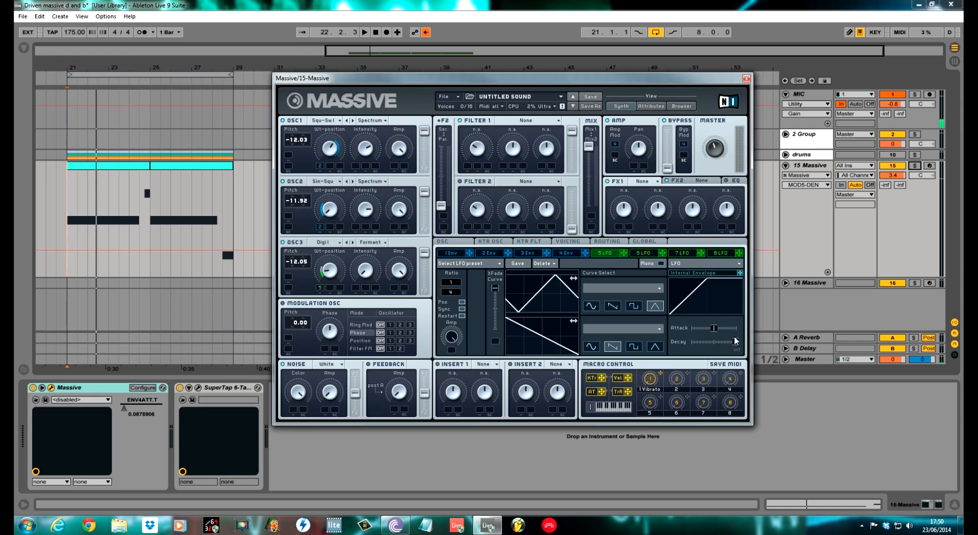
drag(735, 341, 695, 338)
click(304, 244)
key(space)
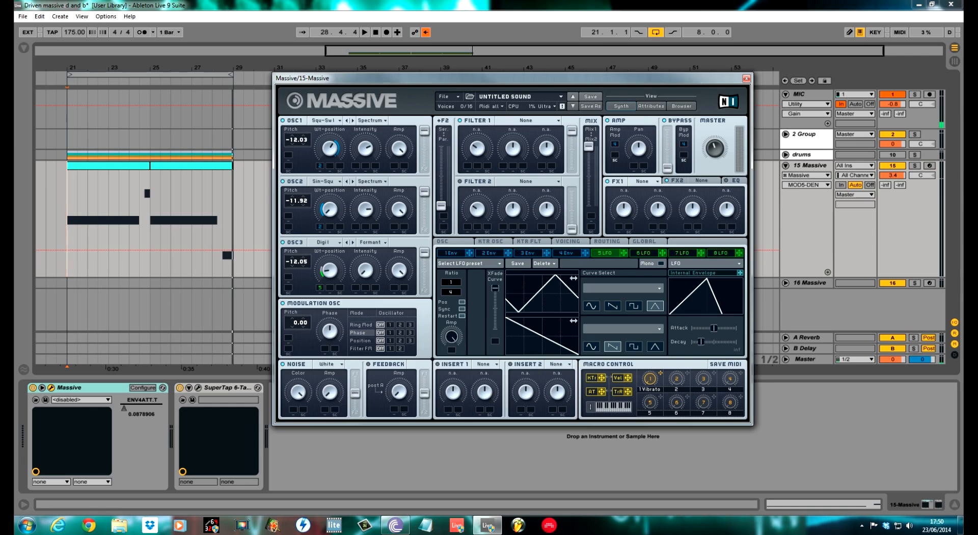
- Apply the modulation oscillator's phase modulation to OSC1 at pitch -11.92, with envelope 2 modulating the phase amount
click(390, 332)
drag(291, 322, 292, 334)
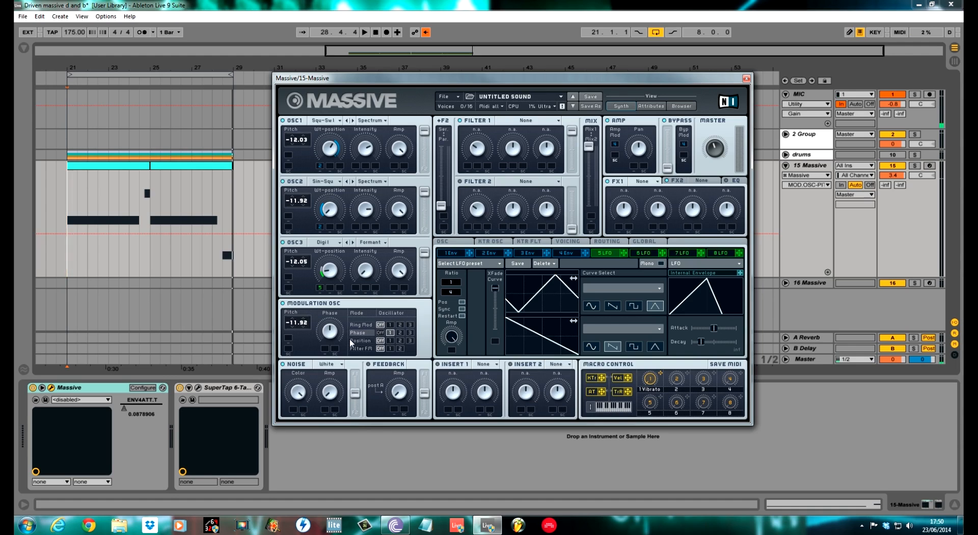
drag(339, 333, 339, 375)
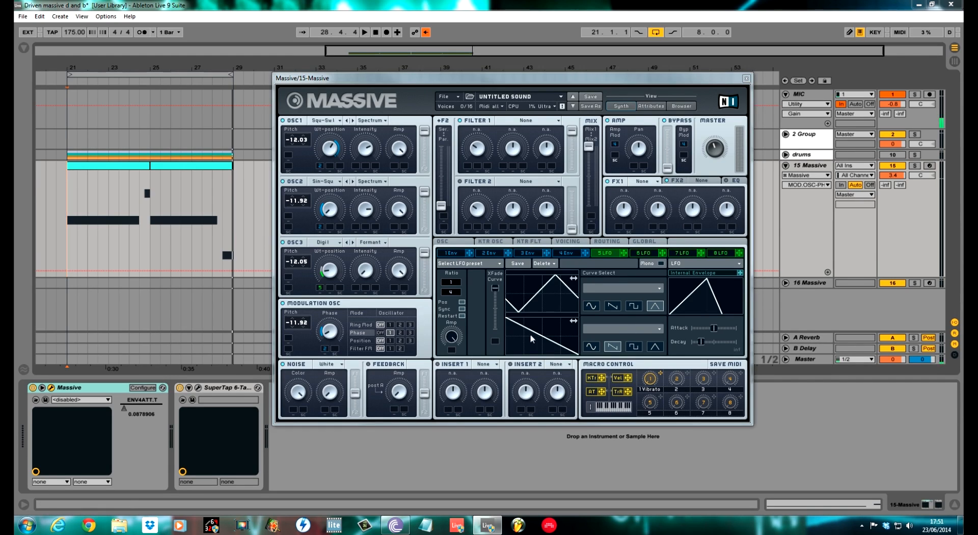
- Apply the modulation oscillator's Filter FM to Filter 2 and audition the result
click(366, 355)
click(400, 348)
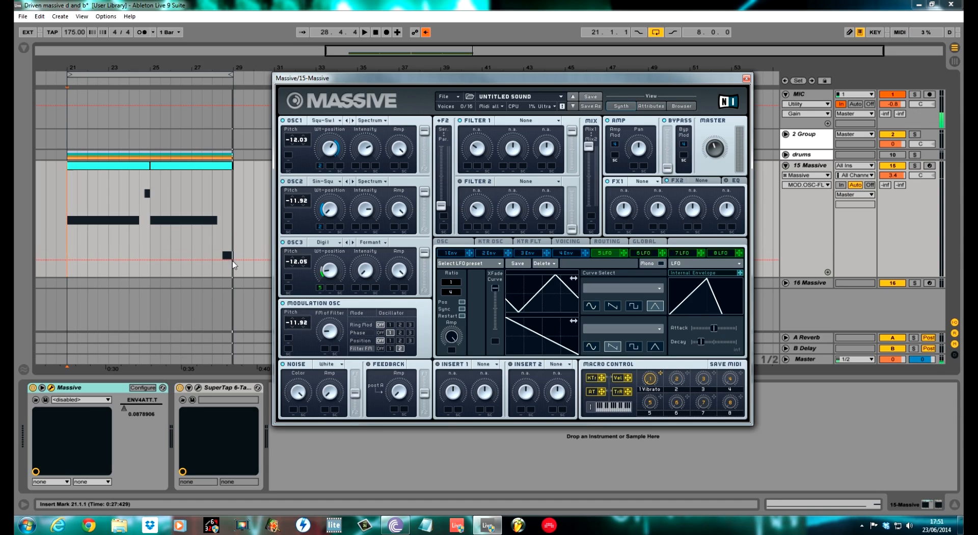
key(space)
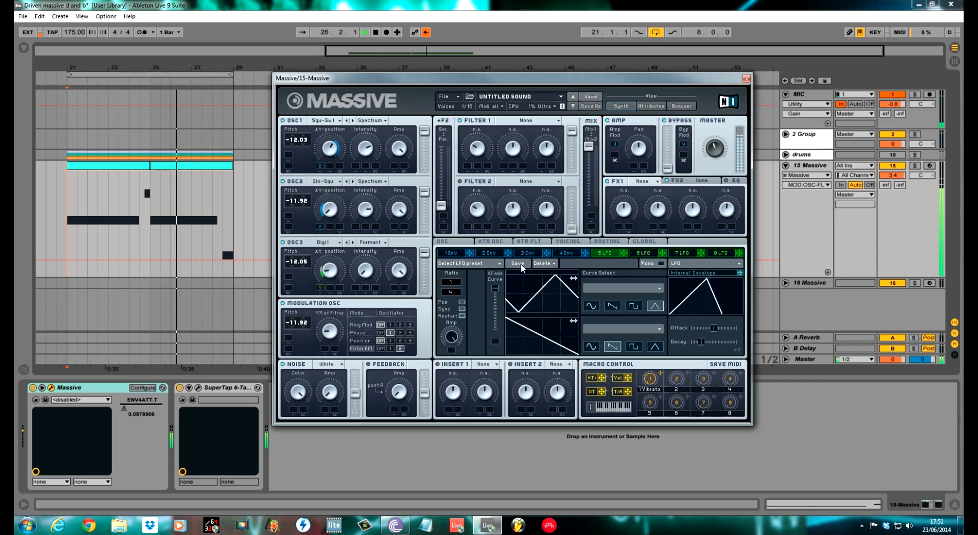
- With envelope 2 displayed, balance the filter mix midway between Mix 1 and Mix 2 and set the filter routing to series
click(490, 253)
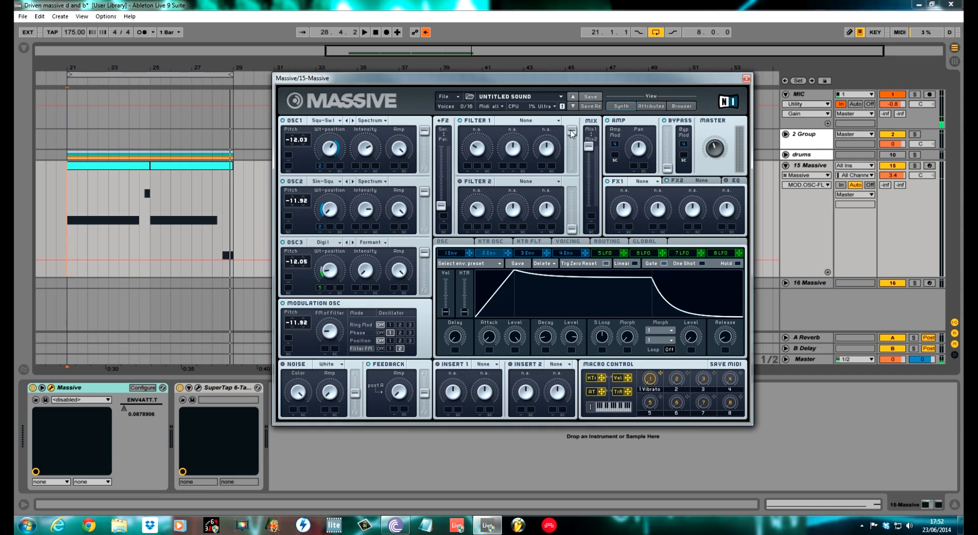
drag(594, 147, 592, 182)
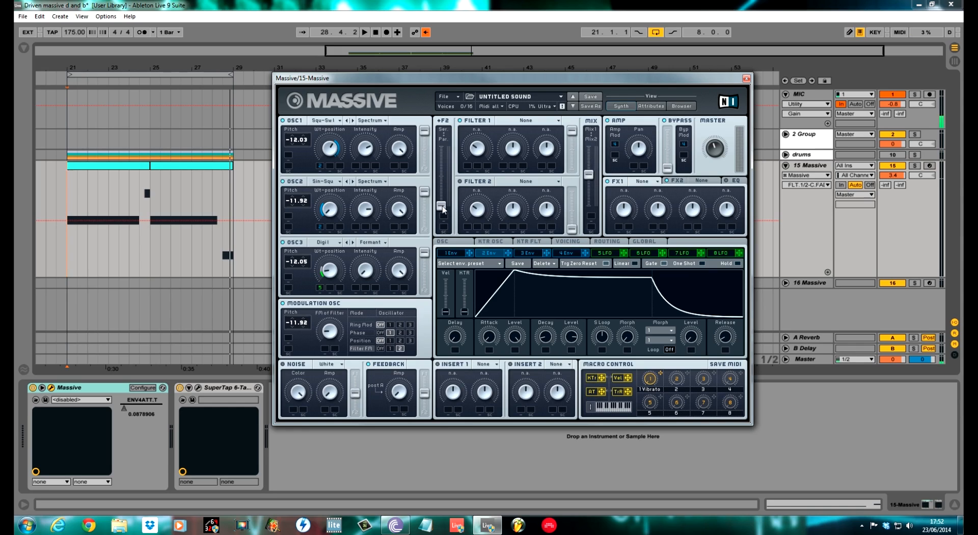
drag(441, 207, 442, 148)
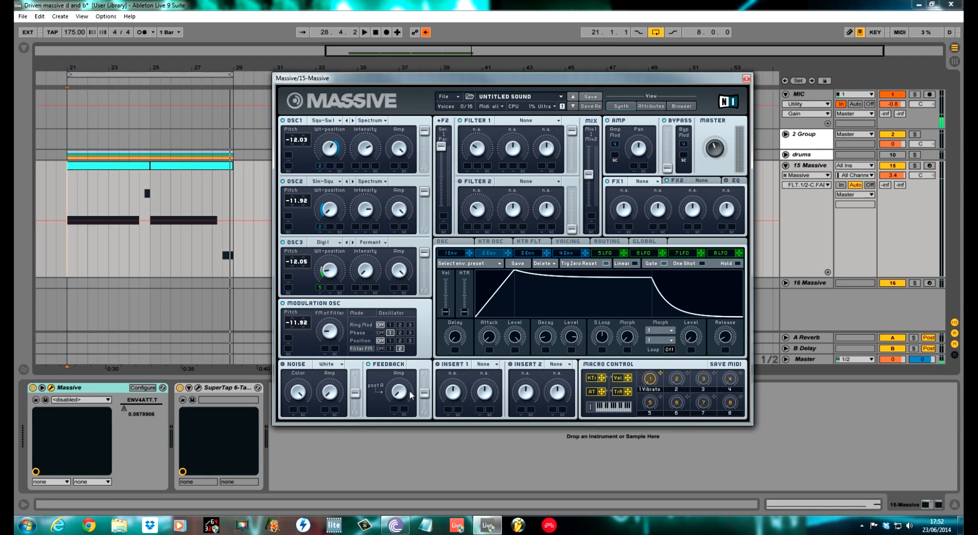
- Raise the feedback amp to about halfway, route the feedback fully to Filter 2, and audition the sound
click(396, 399)
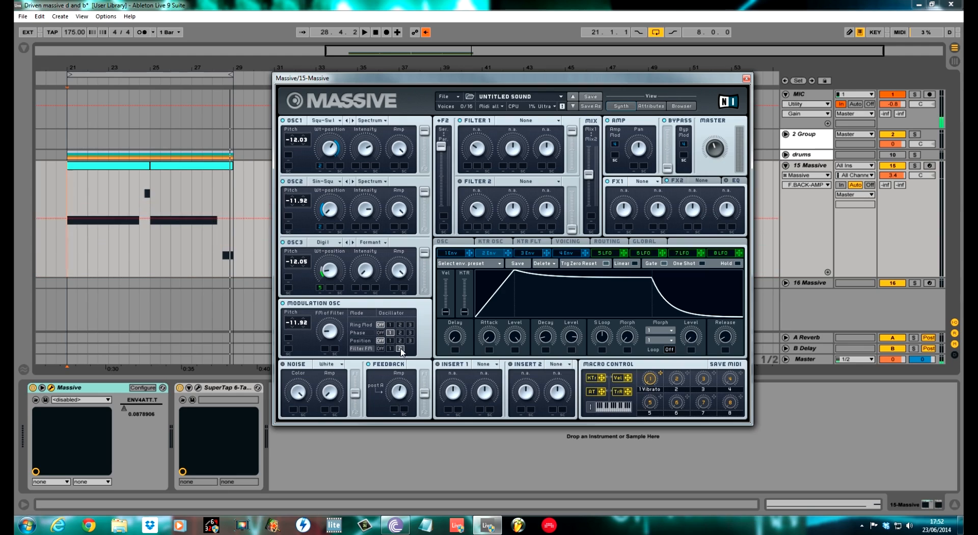
drag(428, 395, 438, 447)
key(space)
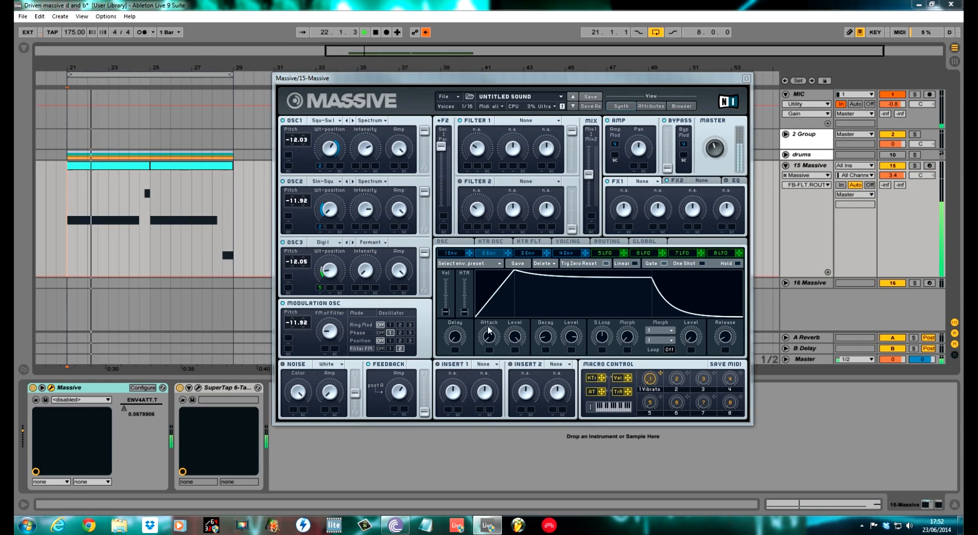
- Load a Parabolic Shaper in Insert 1 and lower its dry/wet and drive amounts
click(439, 366)
click(483, 364)
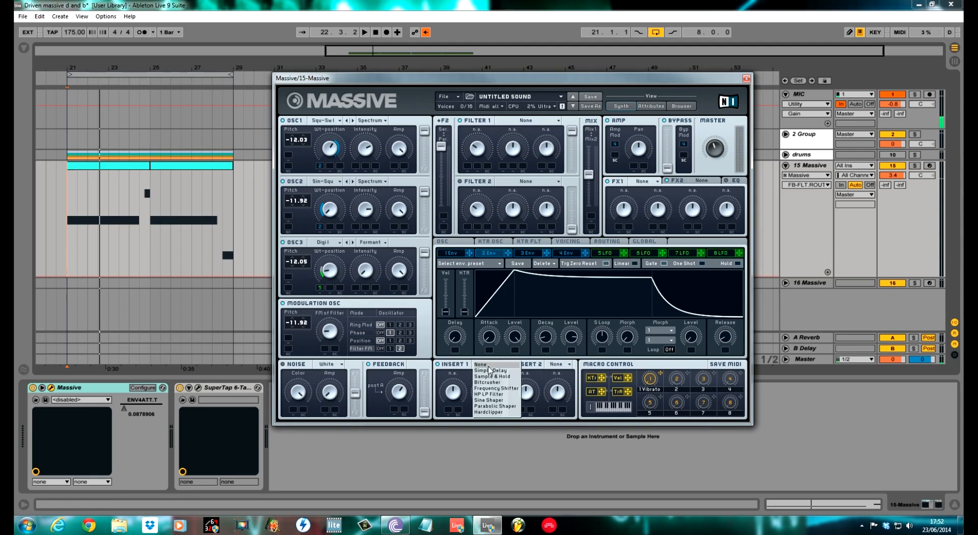
click(496, 406)
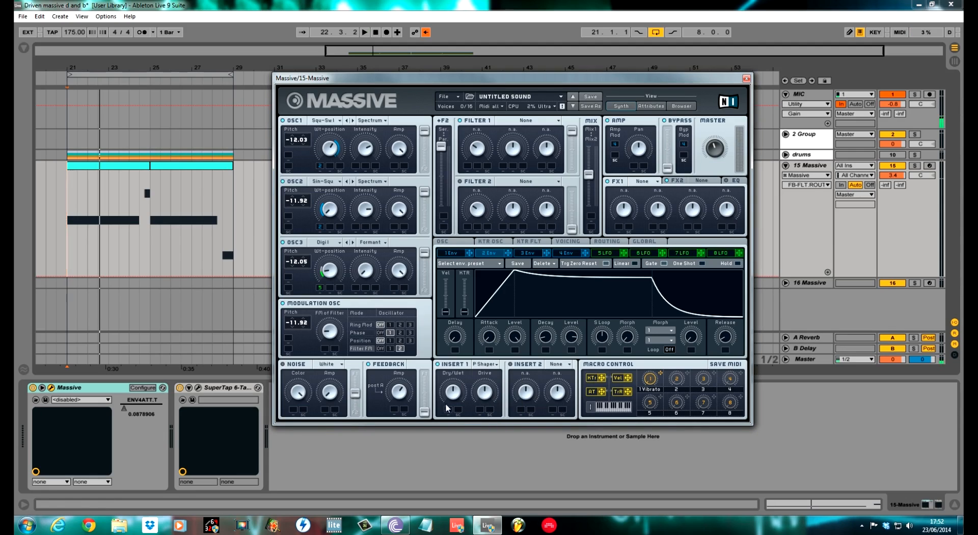
drag(457, 397, 454, 407)
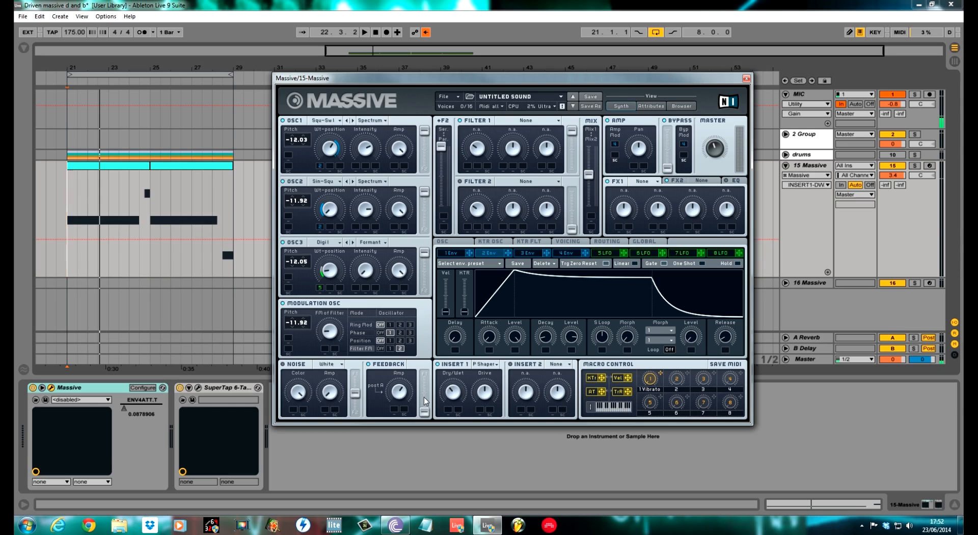
drag(485, 393, 483, 421)
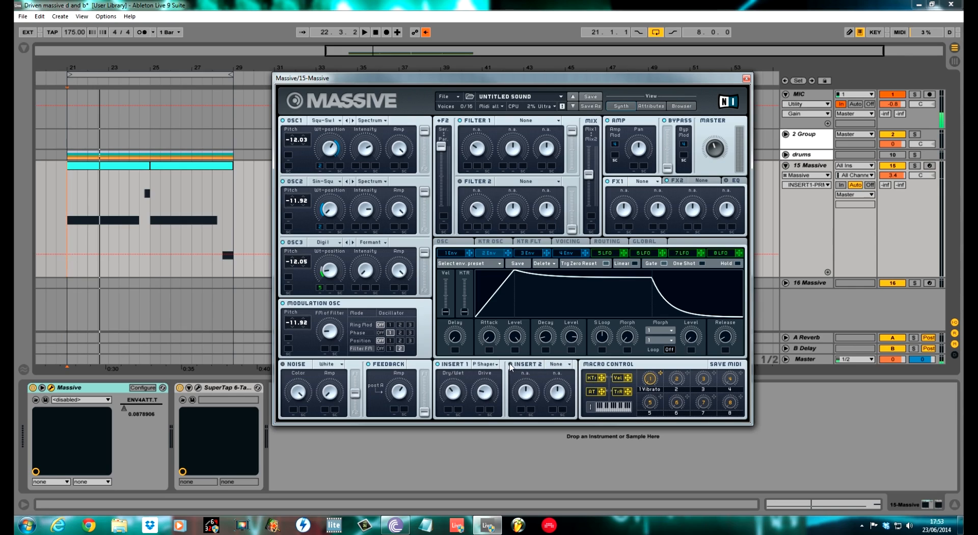
- Load a Sine Shaper in Insert 2, lower its dry/wet and drive, assign envelope 2 to both, and audition it
click(563, 368)
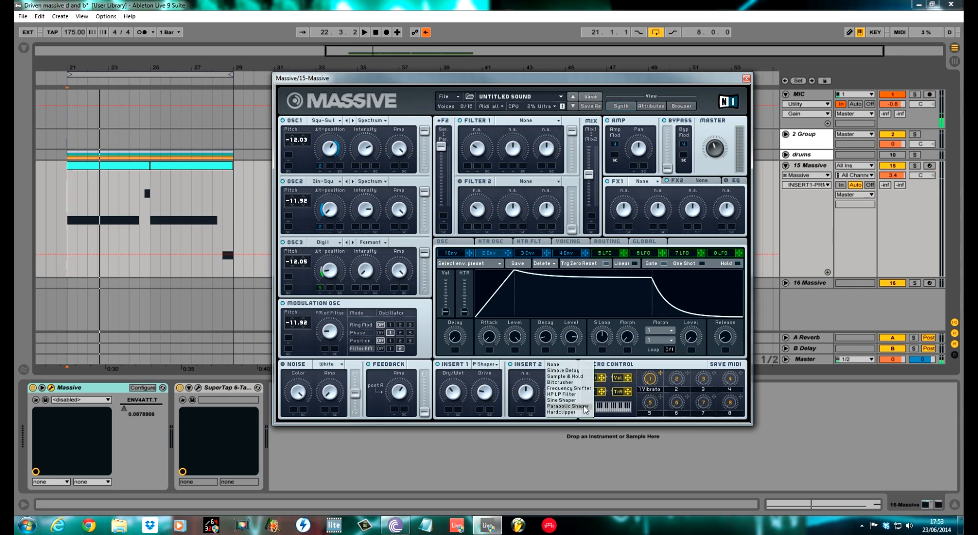
click(579, 400)
drag(532, 391, 531, 450)
drag(554, 395, 561, 418)
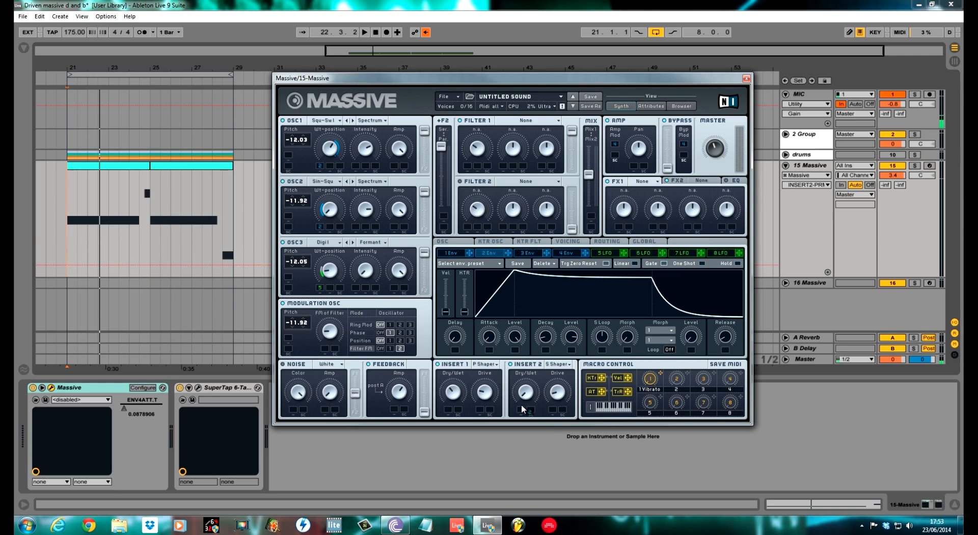
drag(508, 253, 552, 410)
key(space)
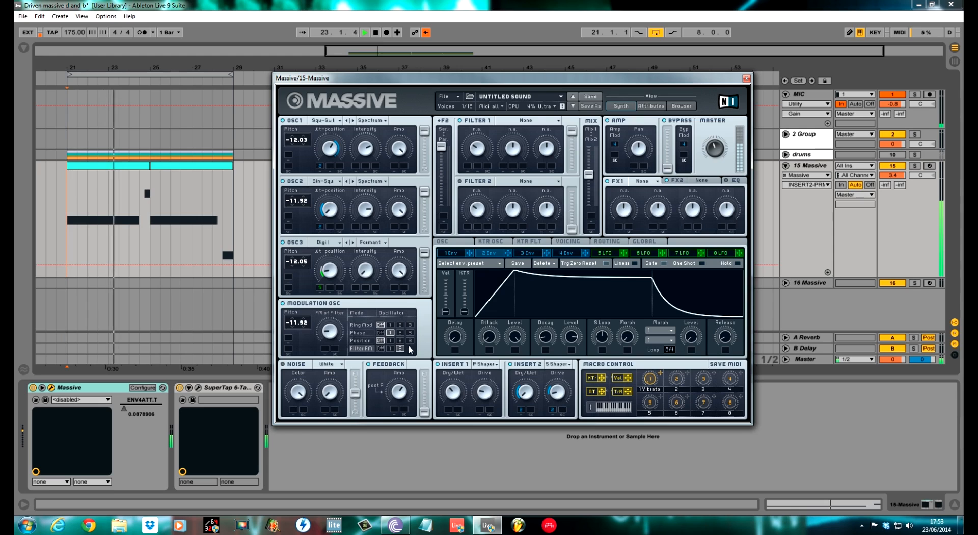
- Remove envelope 2 from the modulation oscillator's phase amount, set a low fixed amount, and audition the sound
click(363, 334)
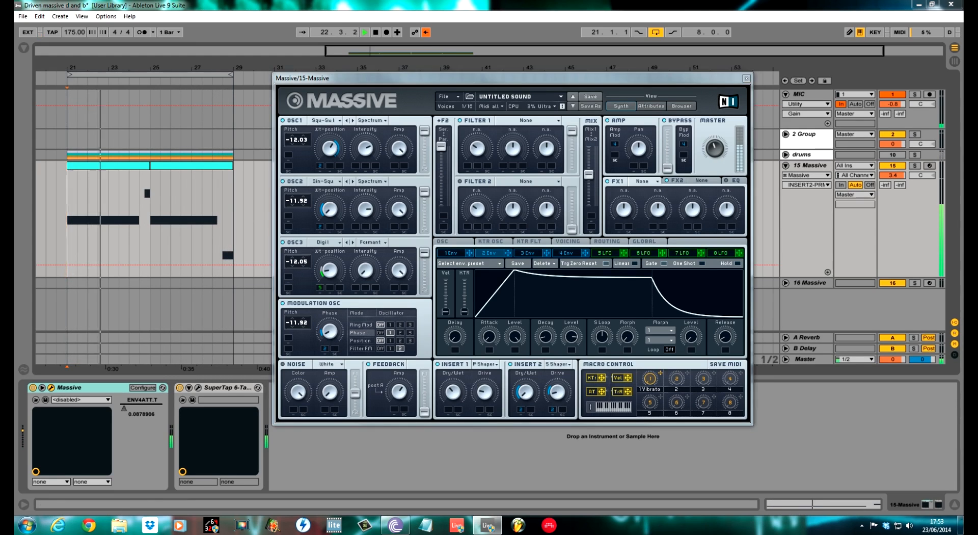
key(space)
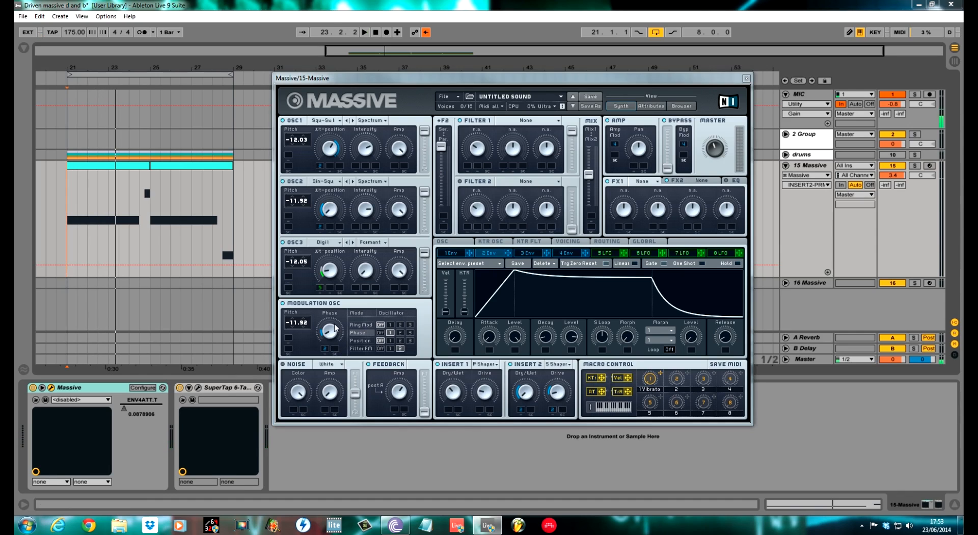
right_click(325, 349)
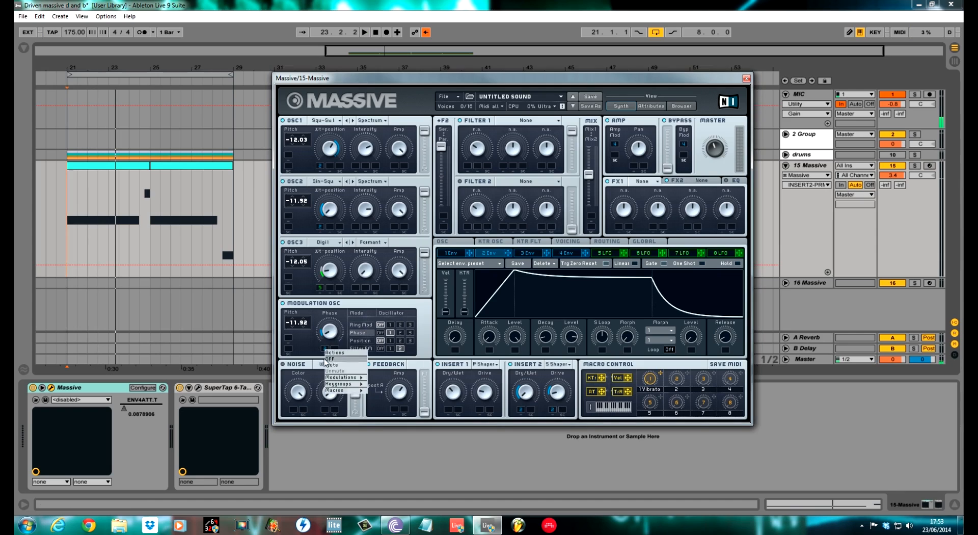
click(332, 359)
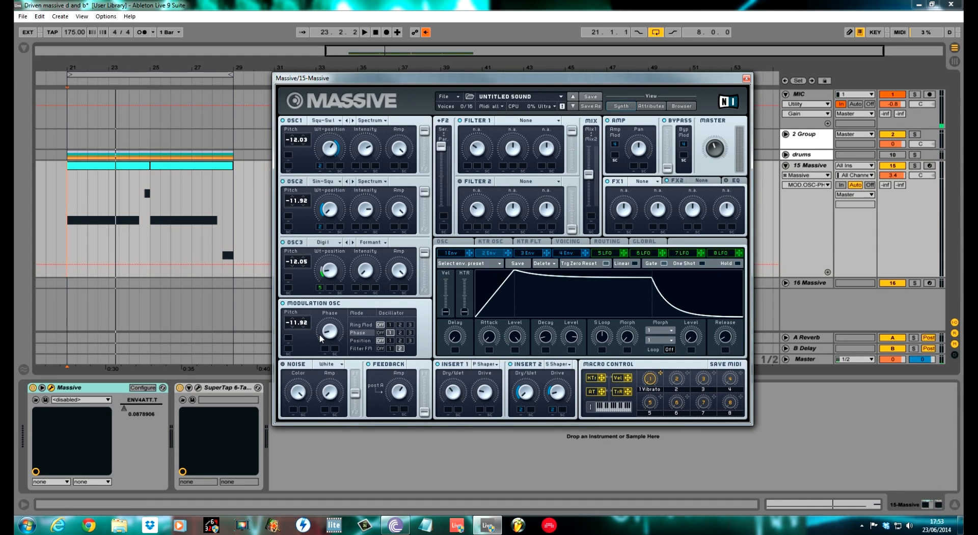
key(space)
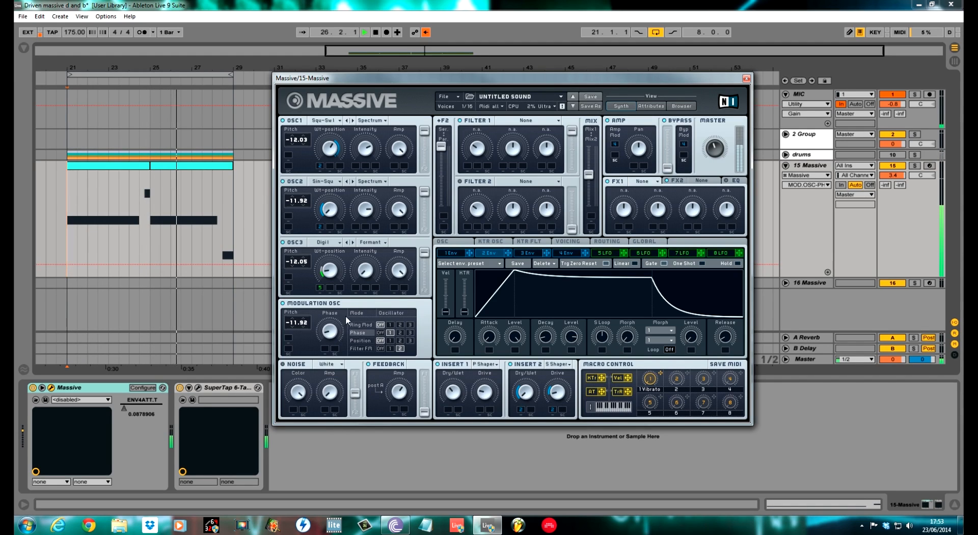
key(space)
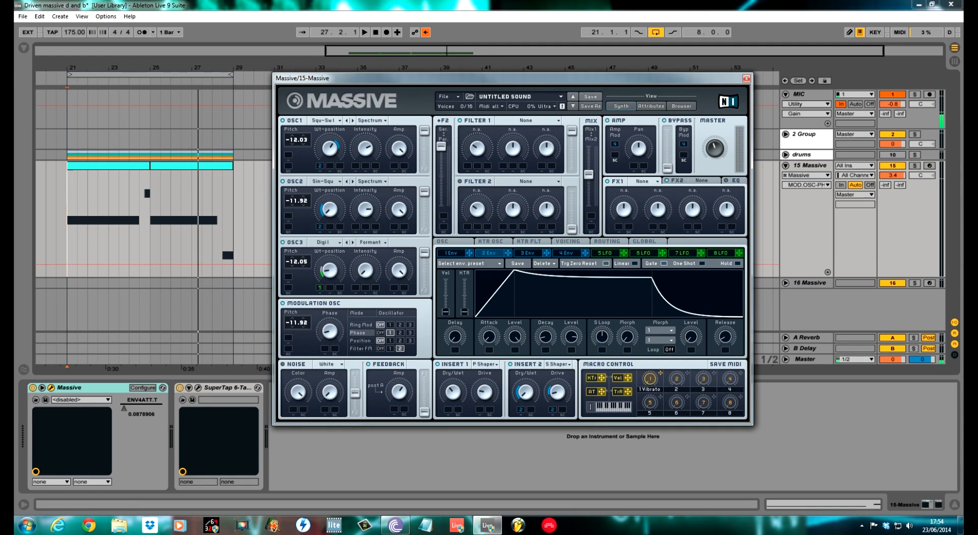
- Set the voicing to 4 unison voices and Monophon, and enable the pitch cutoff, wavetable position and pan position spreads
click(572, 242)
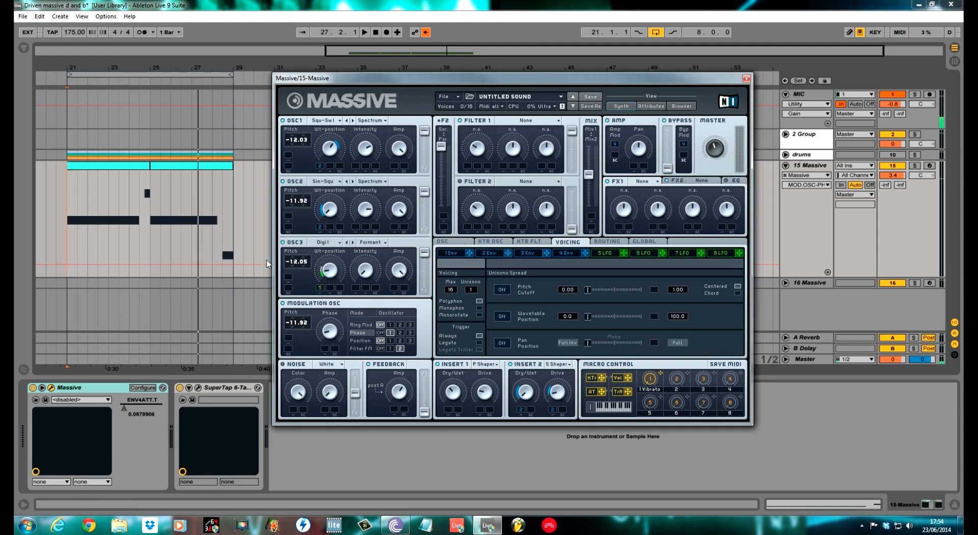
click(33, 279)
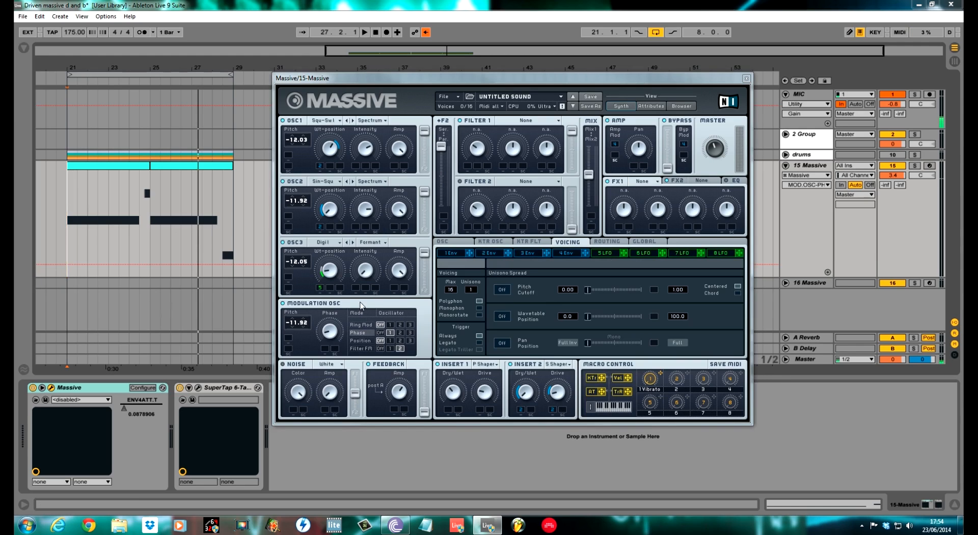
drag(472, 289, 473, 283)
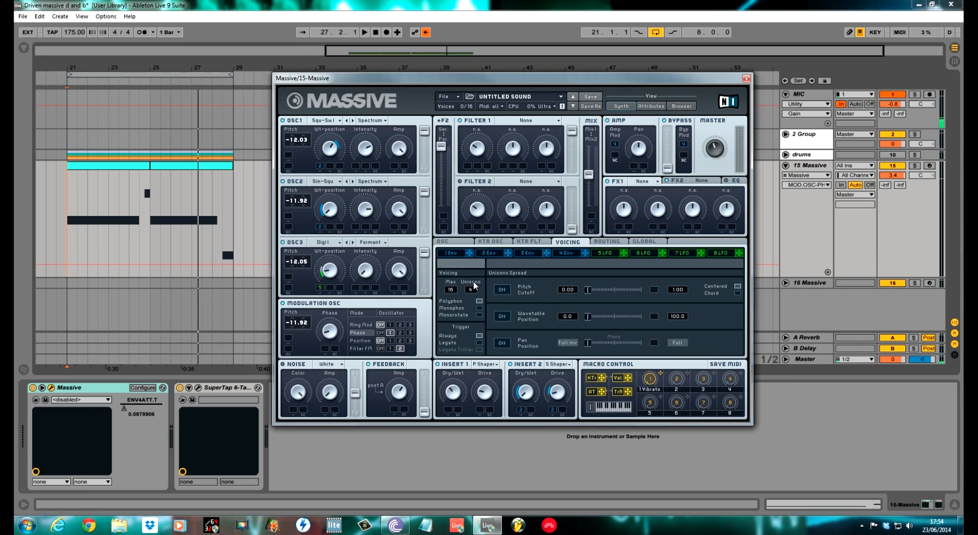
click(478, 308)
click(501, 290)
click(502, 317)
click(504, 342)
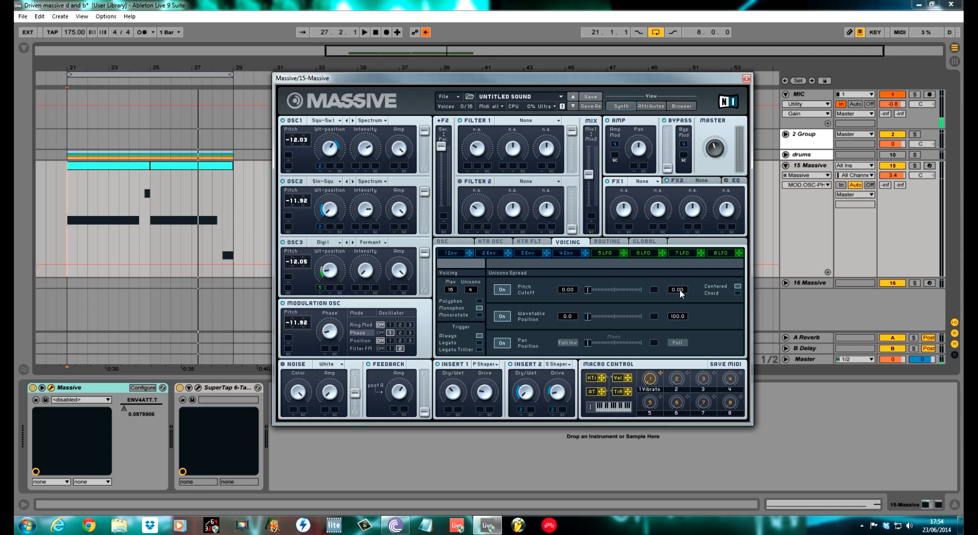
- Set the unison pitch cutoff spread to Chord with an upper value of 0.68, and modulate its slider with LFO 5
drag(683, 288, 686, 283)
drag(658, 295, 654, 287)
drag(592, 289, 595, 289)
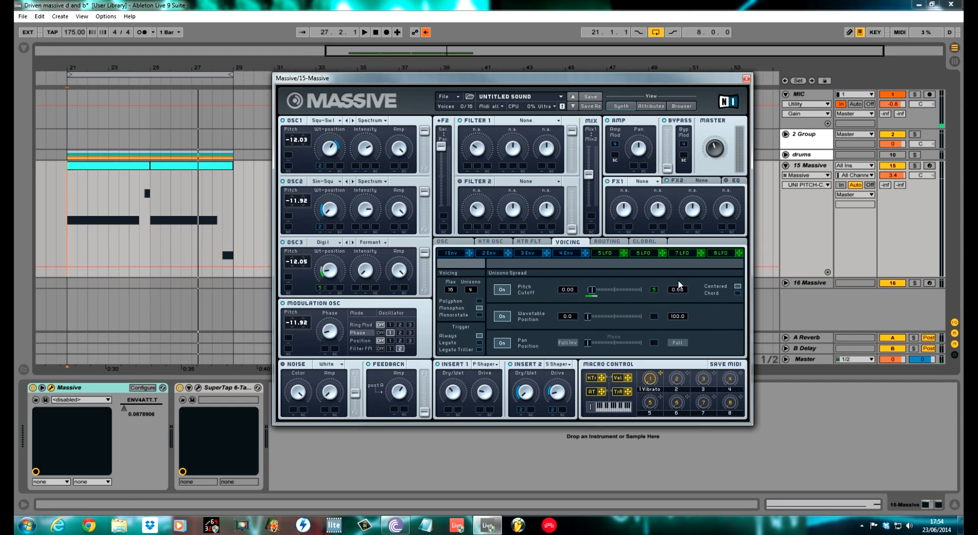
click(737, 293)
- Assign LFO 5 to the wavetable and pan position spreads, with the pan position slider set to the middle
drag(654, 312, 654, 306)
drag(588, 343, 618, 341)
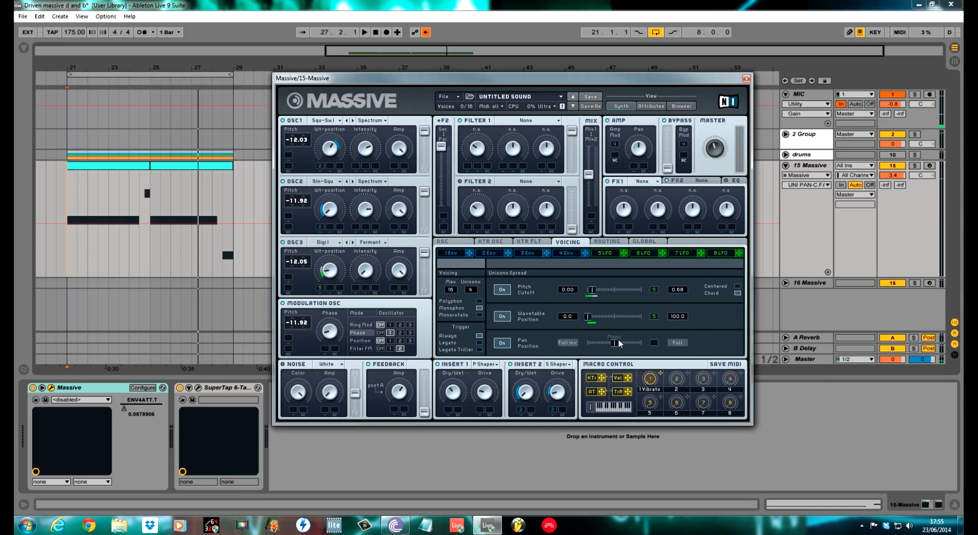
drag(624, 253, 652, 296)
- Solo the 15 Massive track and play it from bar 21
click(69, 251)
click(915, 165)
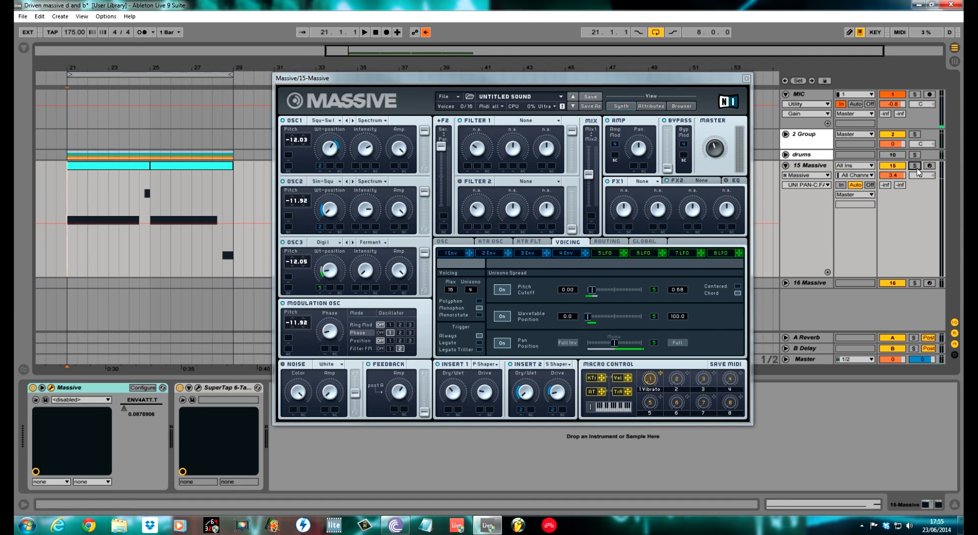
key(space)
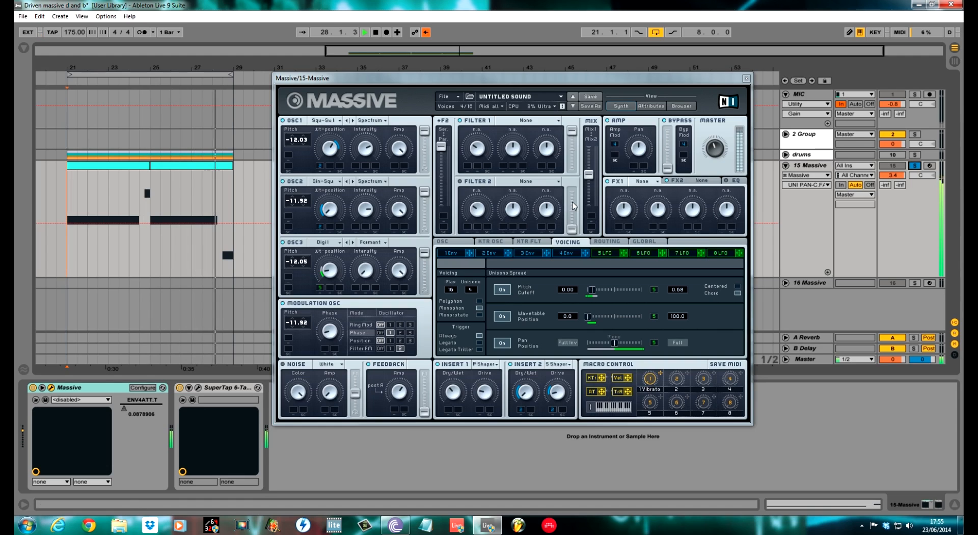
- Stop playback, unsolo the 15 Massive track and set Filter 1 to Lowpass 2
key(space)
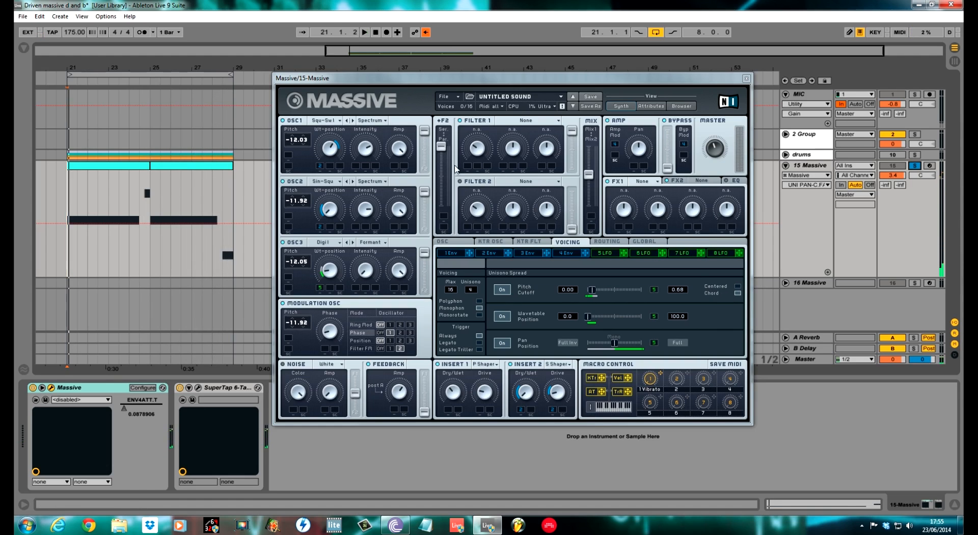
click(915, 166)
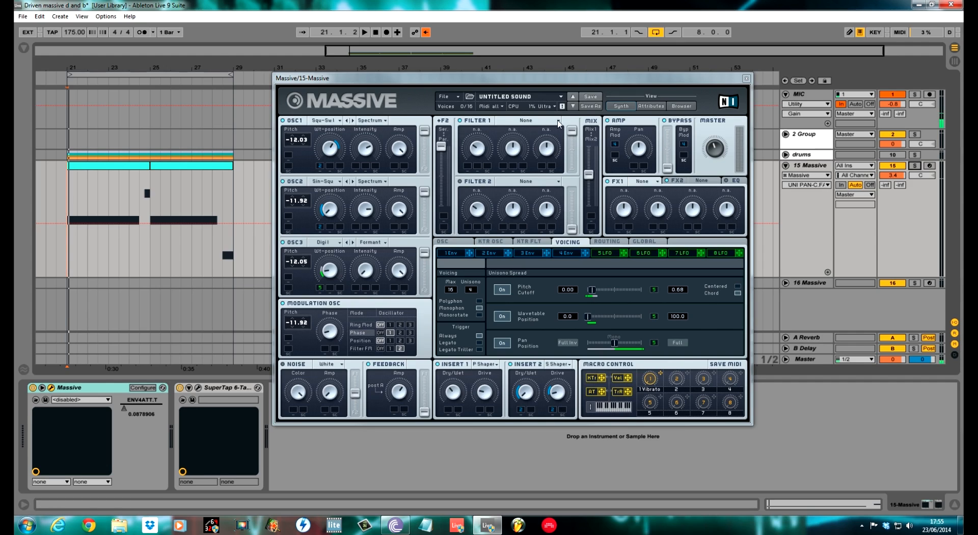
click(559, 124)
click(517, 137)
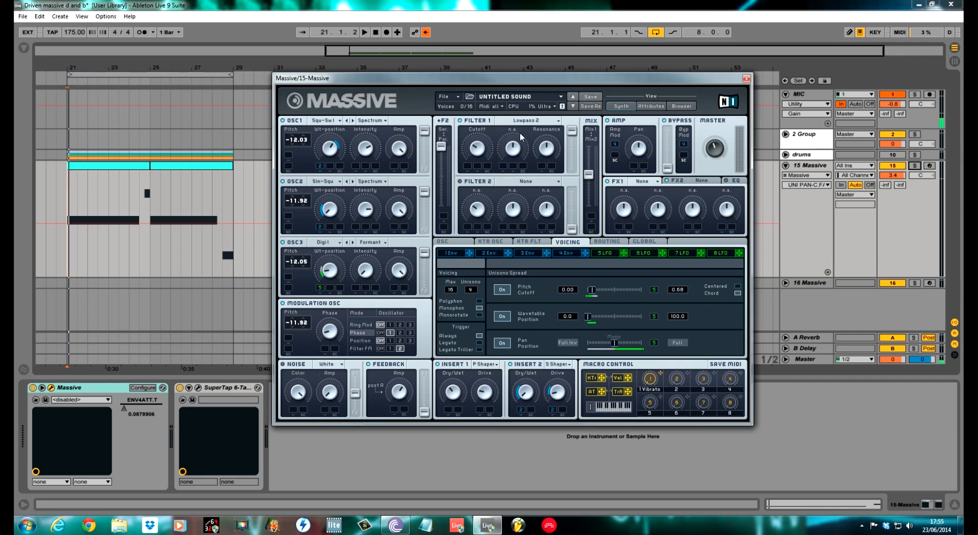
- Modulate Filter 1's cutoff with LFO 5 and envelope 2, with resonance at minimum and the filter output fader at full
click(477, 152)
drag(623, 253, 468, 166)
drag(506, 254, 478, 167)
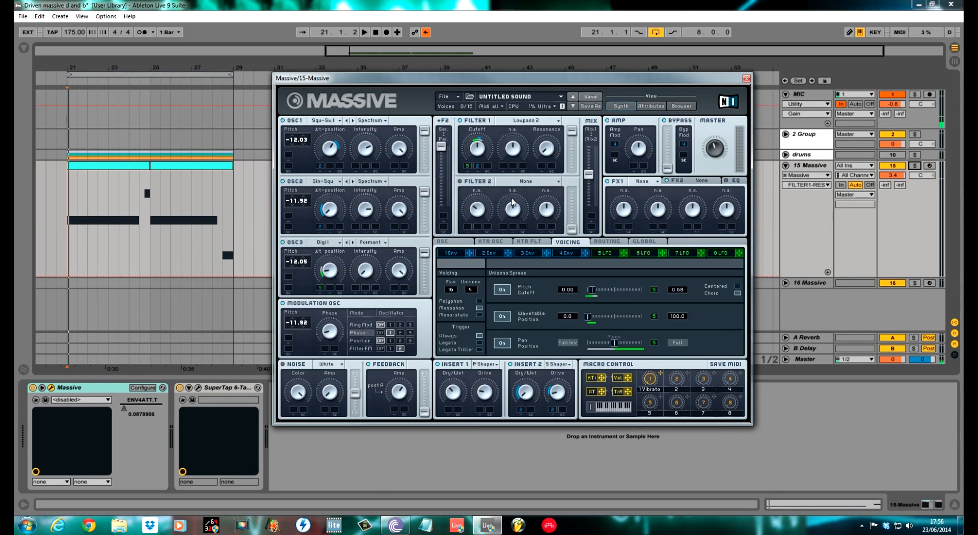
click(571, 132)
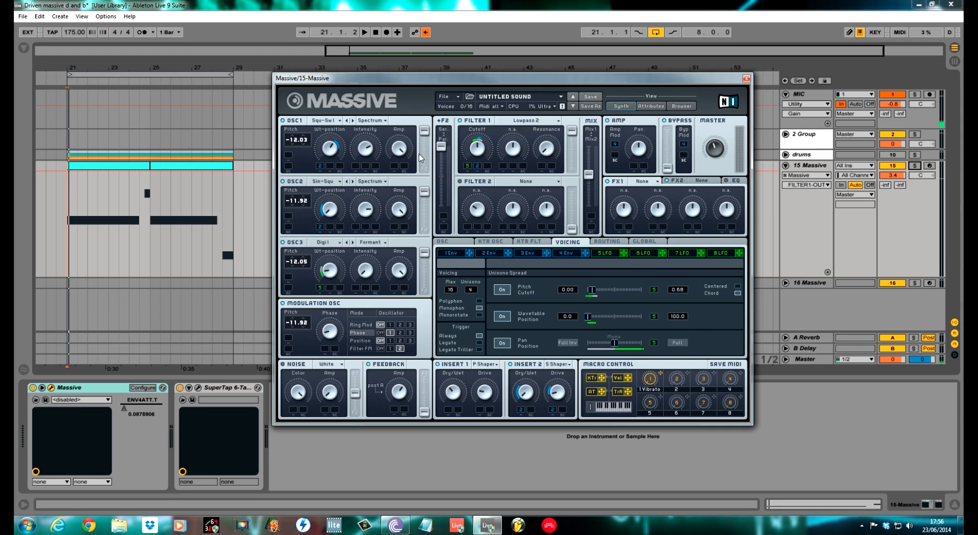
- Play the loop while trying different positions of the filter Mix fader and the Filter 2 series/parallel fader
key(space)
mouse_move(591, 179)
mouse_down()
mouse_move(598, 234)
mouse_move(595, 181)
mouse_up()
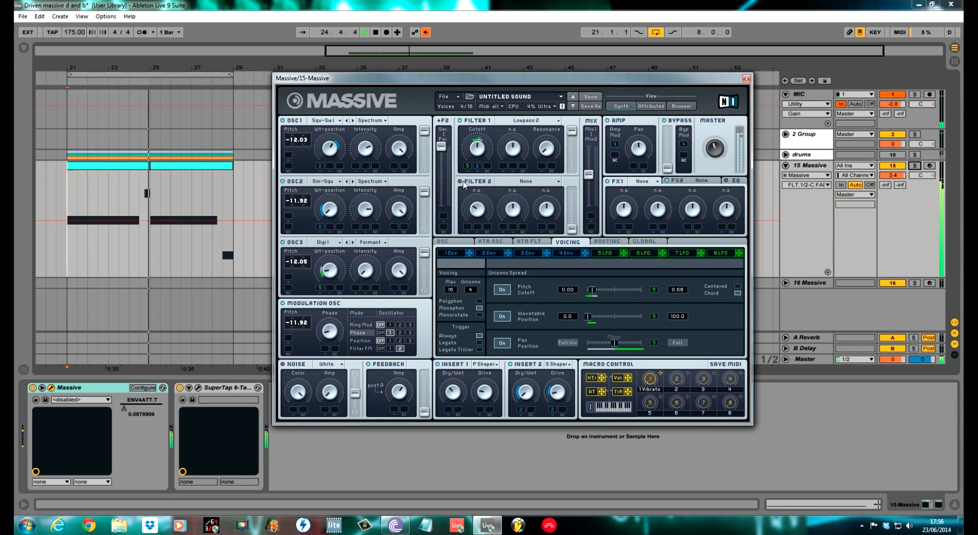
mouse_move(589, 175)
mouse_down()
mouse_move(592, 228)
mouse_move(590, 158)
mouse_move(590, 178)
mouse_up()
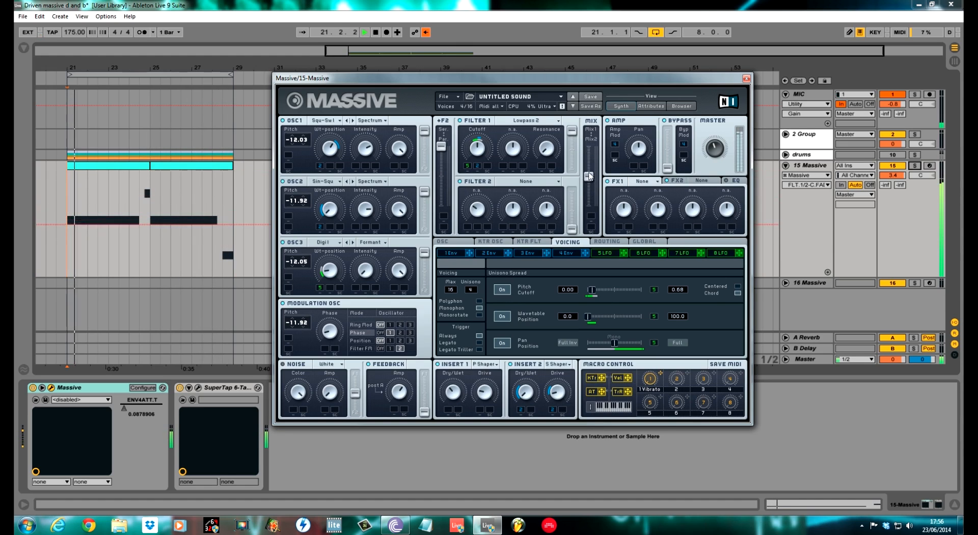
drag(441, 146, 452, 217)
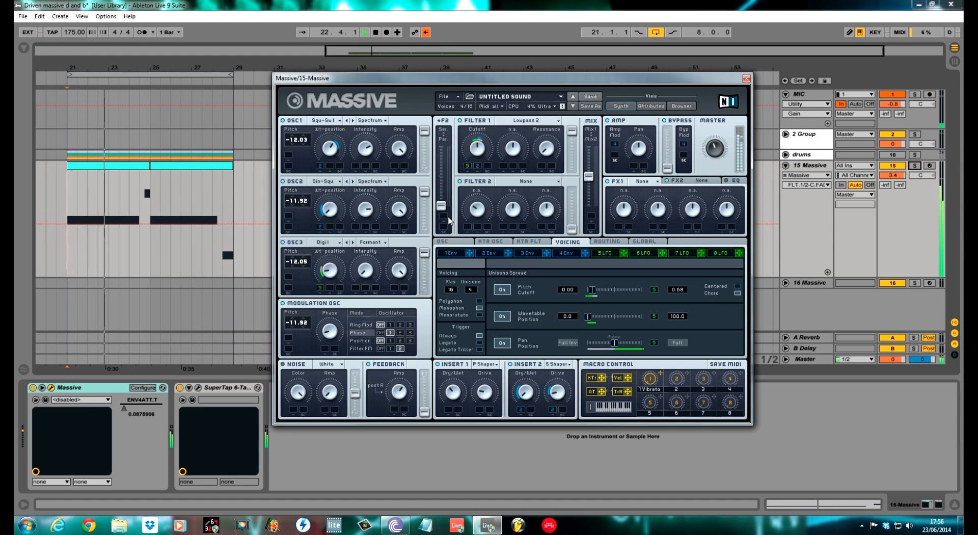
mouse_move(593, 182)
mouse_down()
mouse_move(595, 261)
mouse_move(594, 179)
mouse_up()
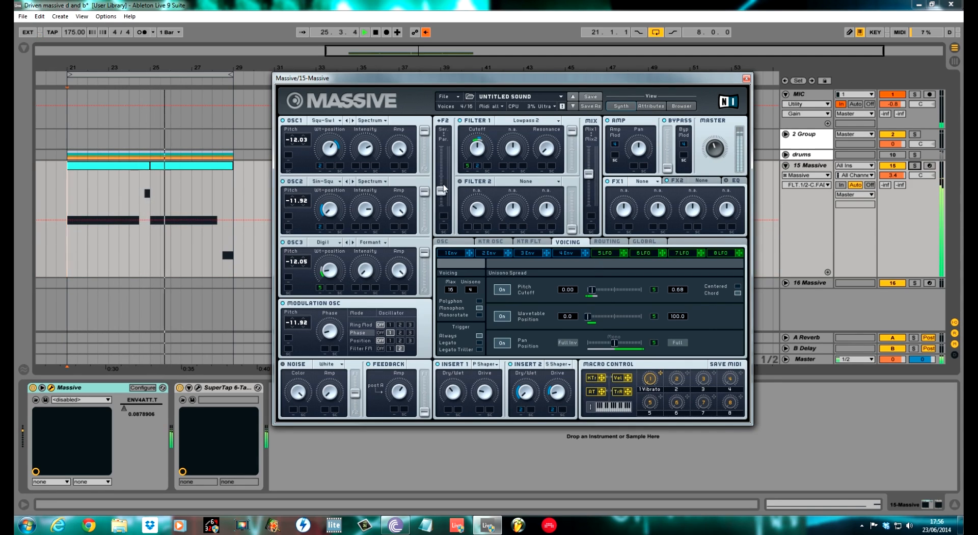
drag(441, 206, 444, 136)
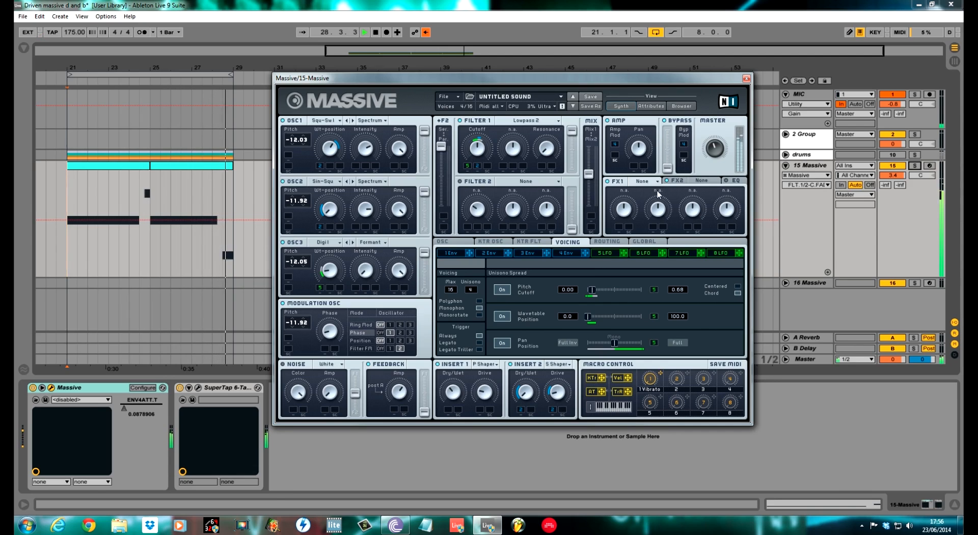
- Raise Filter 2's output fader to full and audition the loop with the filters routed in parallel
drag(572, 229, 571, 191)
key(space)
drag(445, 161, 450, 232)
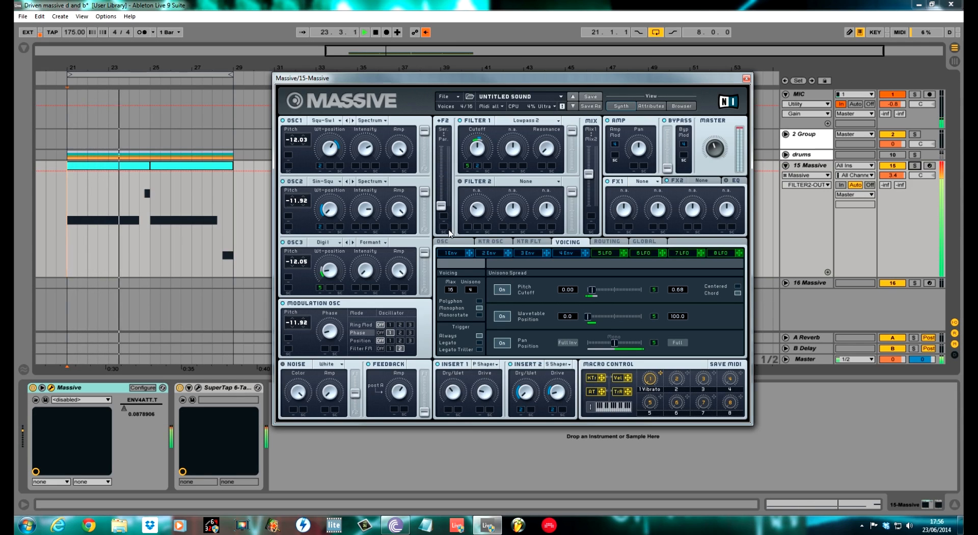
key(space)
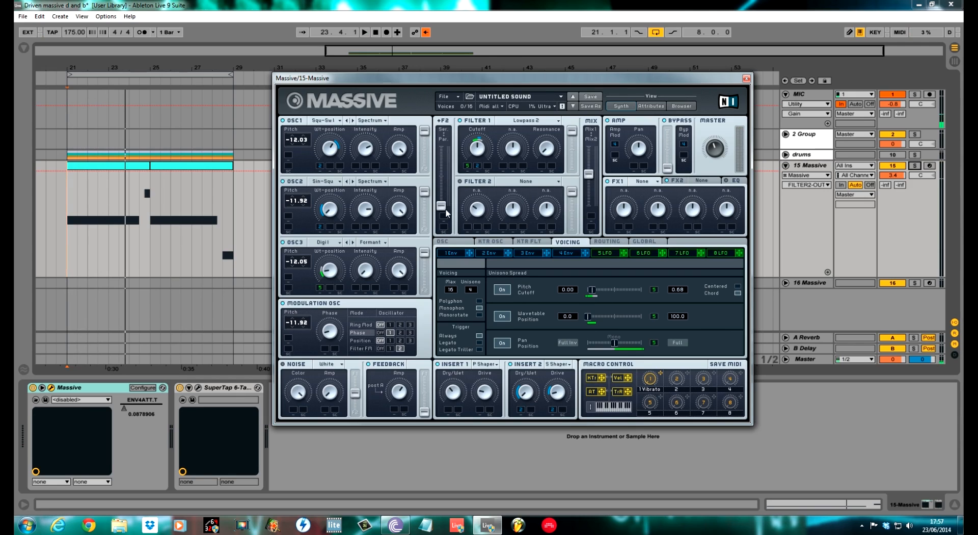
- Try the series/parallel fader around its middle with LFO 5 modulating it while the loop plays
key(space)
drag(442, 206, 450, 184)
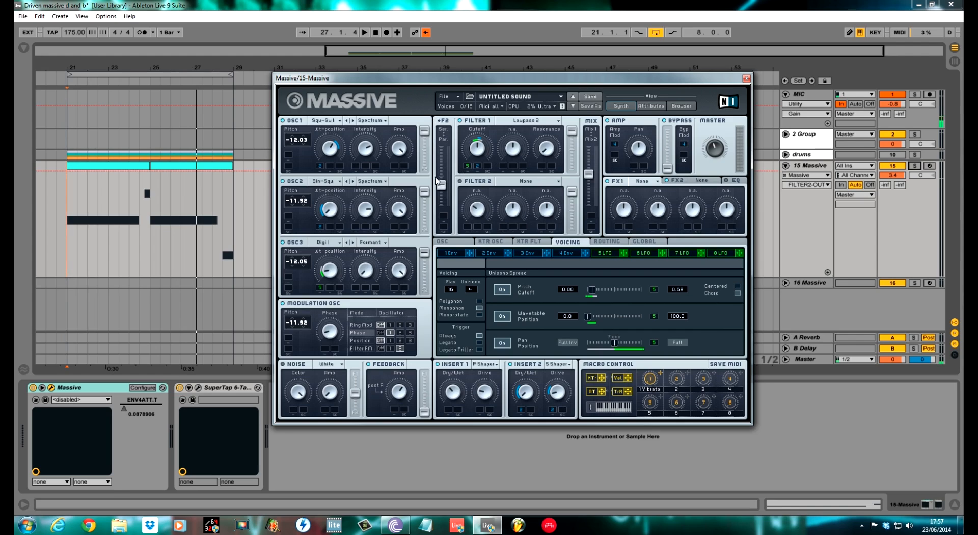
mouse_move(443, 185)
mouse_down()
mouse_move(443, 163)
mouse_move(443, 175)
mouse_up()
drag(623, 252, 445, 190)
key(space)
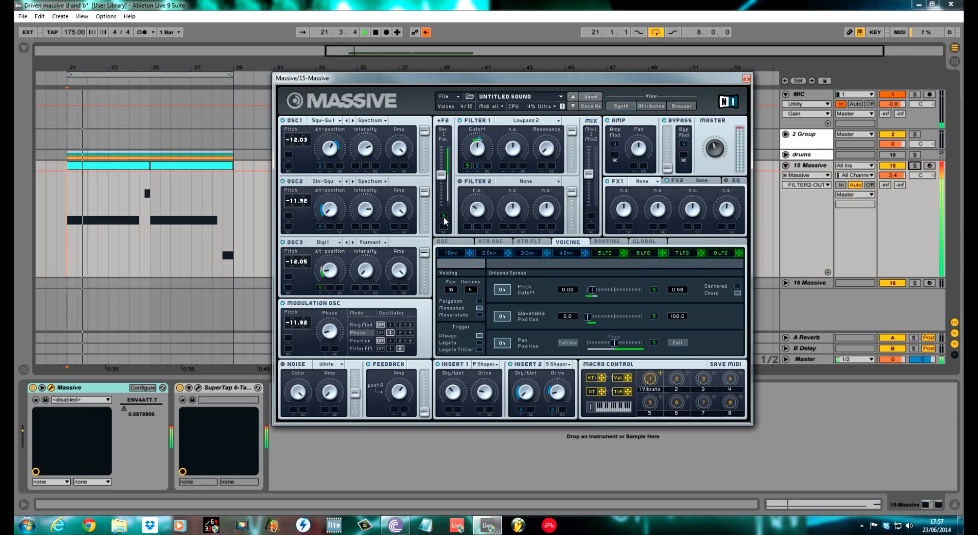
drag(442, 175, 443, 188)
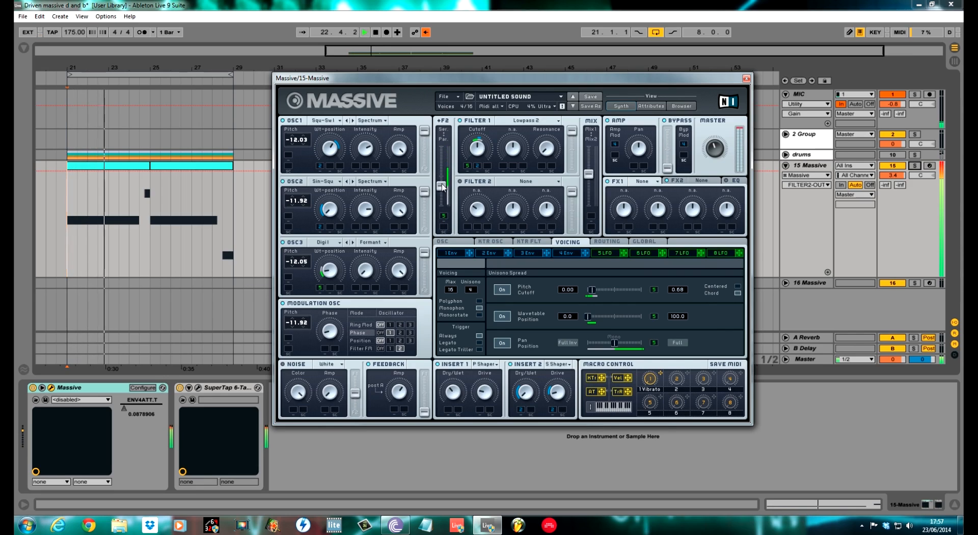
- Remove LFO 5 from the series/parallel fader, return the fader to fully series and stop playback
click(445, 216)
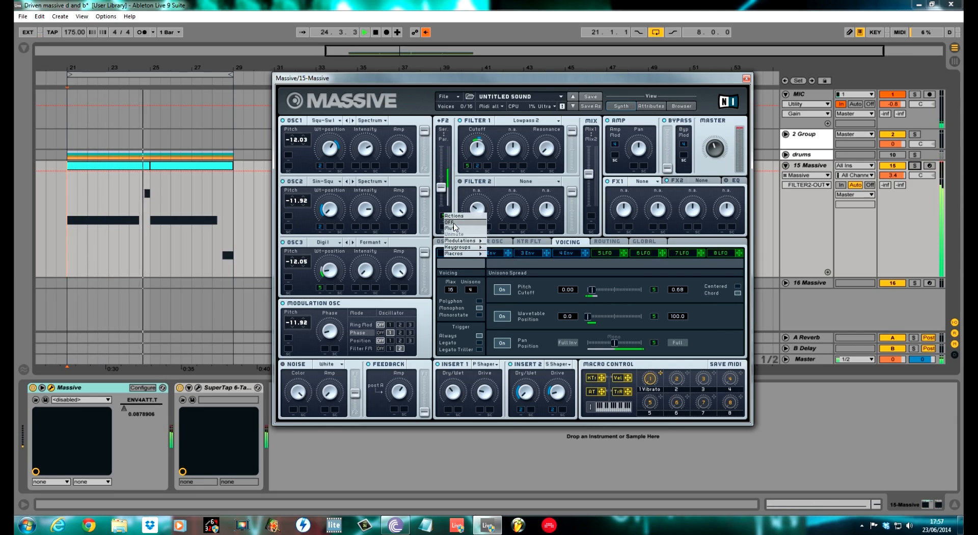
click(455, 223)
drag(442, 188, 439, 161)
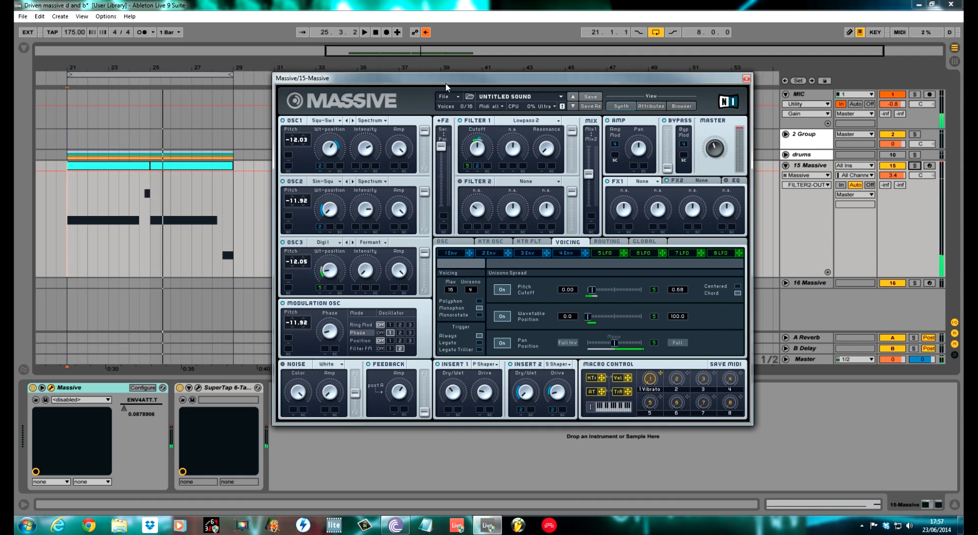
key(space)
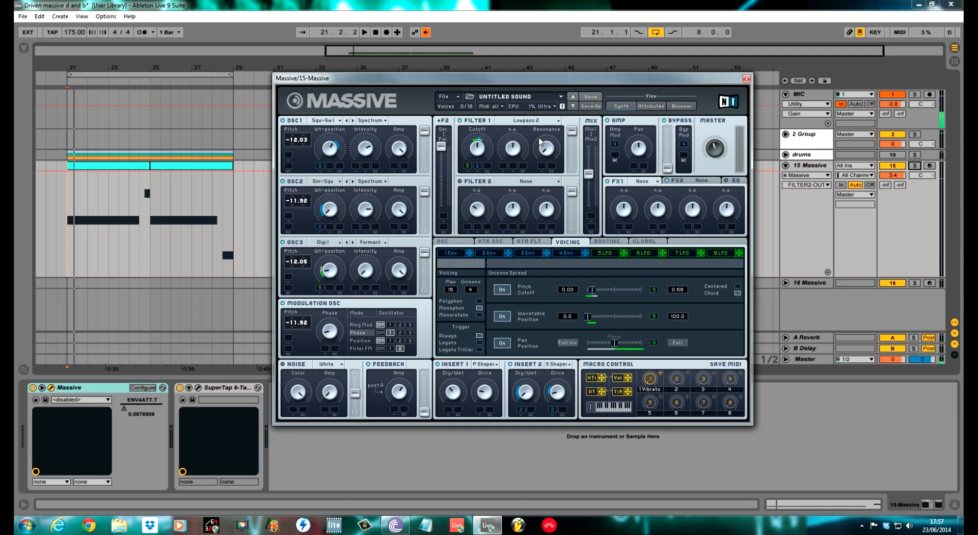
- Try the Mix fader towards Mix2 during playback and settle it just below the middle
key(space)
drag(590, 174, 589, 182)
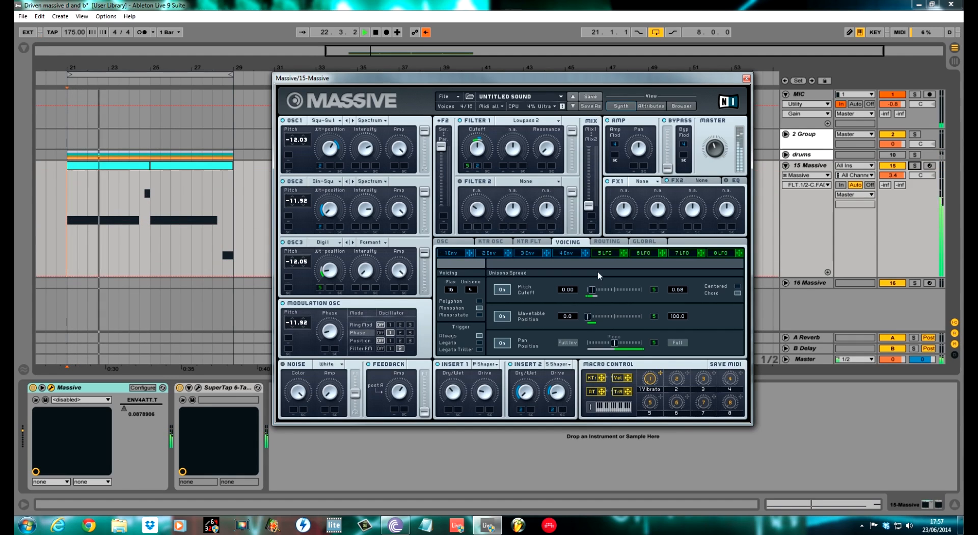
key(space)
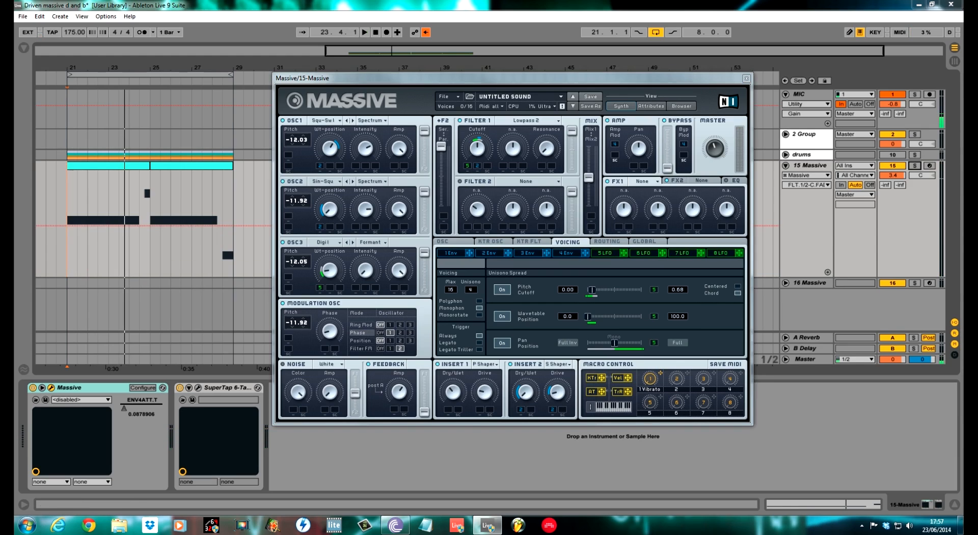
- Route Insert 1 before Amp/Pan, Insert 2 before Filter 1, and the bypass from Osc 1 to the point before FX1
click(611, 242)
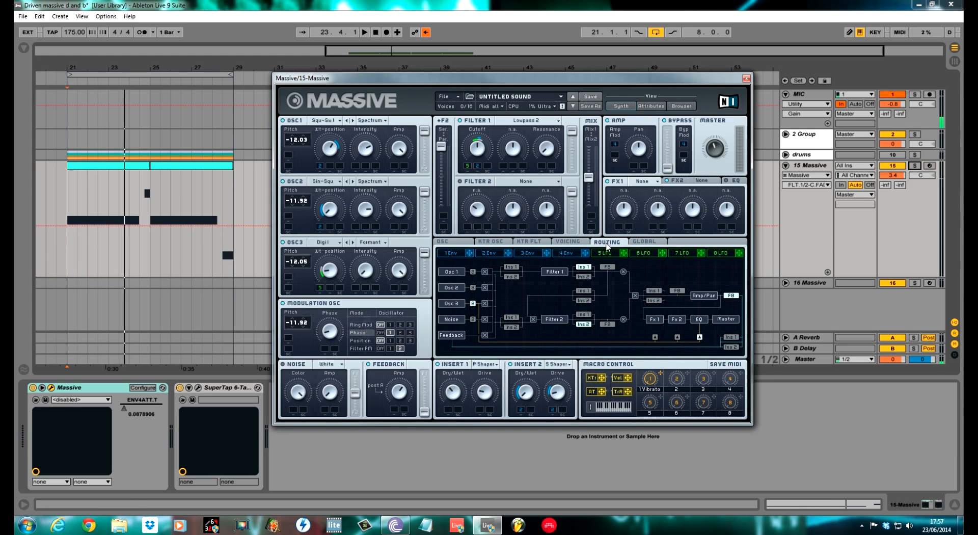
click(654, 293)
click(512, 277)
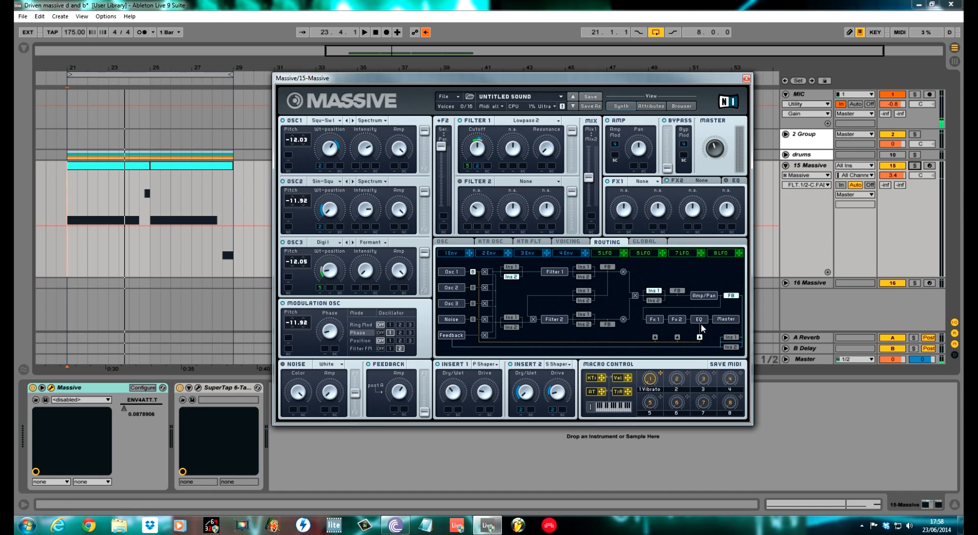
click(655, 337)
- Set FX1 to Brauner Tube and lower its Dry/Wet and Drive
click(654, 182)
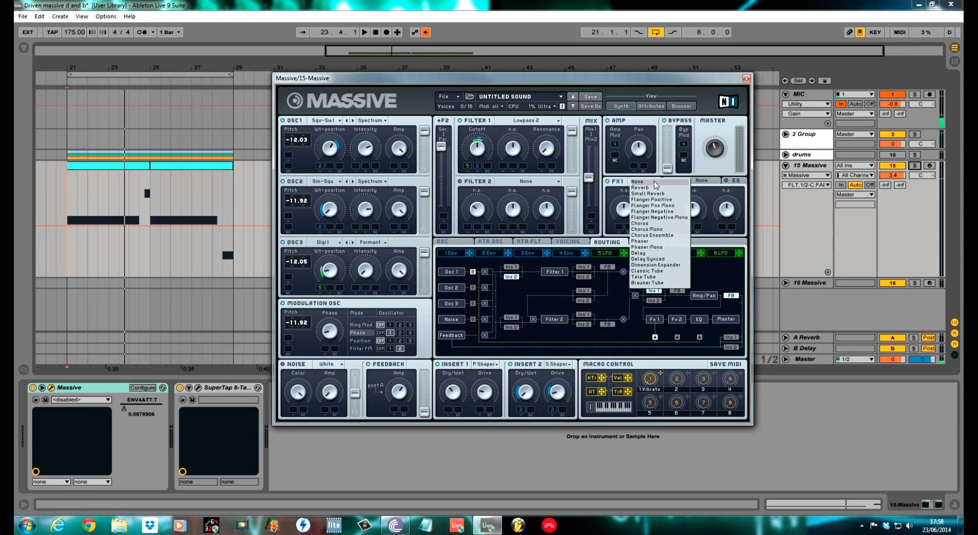
click(667, 282)
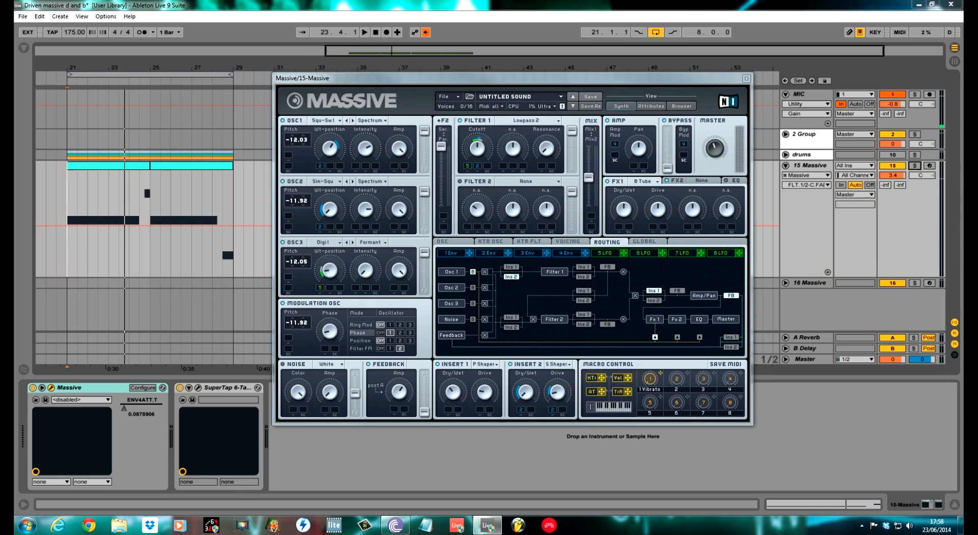
drag(623, 207, 661, 234)
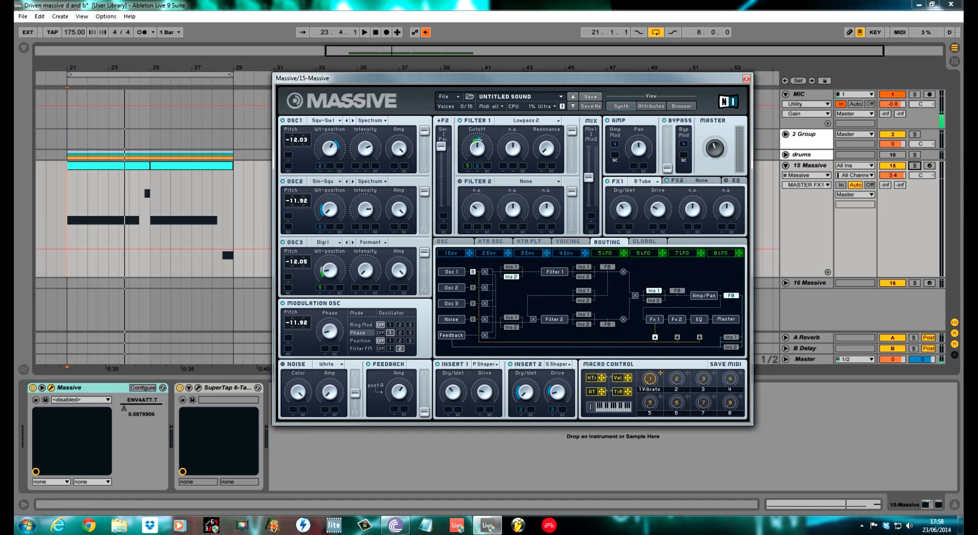
- Play the loop to audition the FX1 tube effect and fine-tune its Dry/Wet amount
click(707, 182)
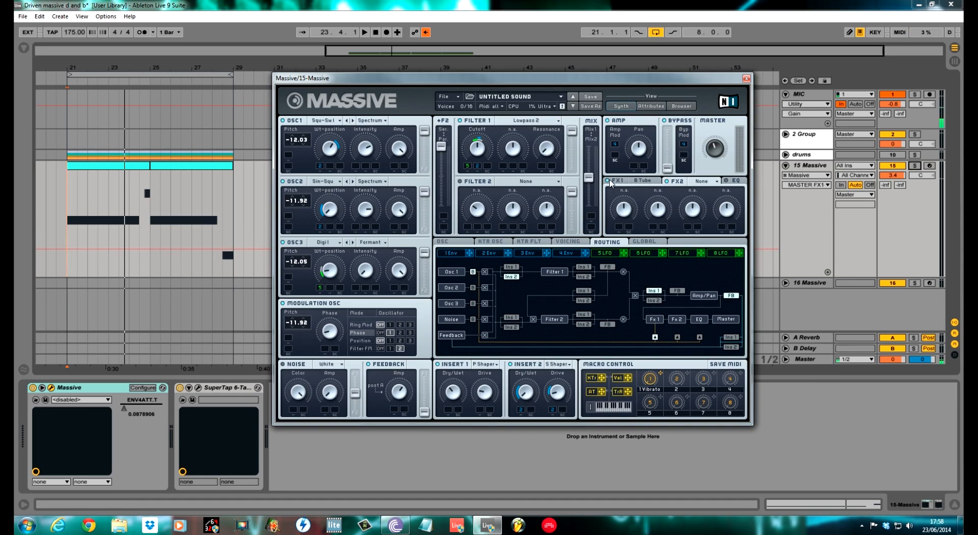
key(space)
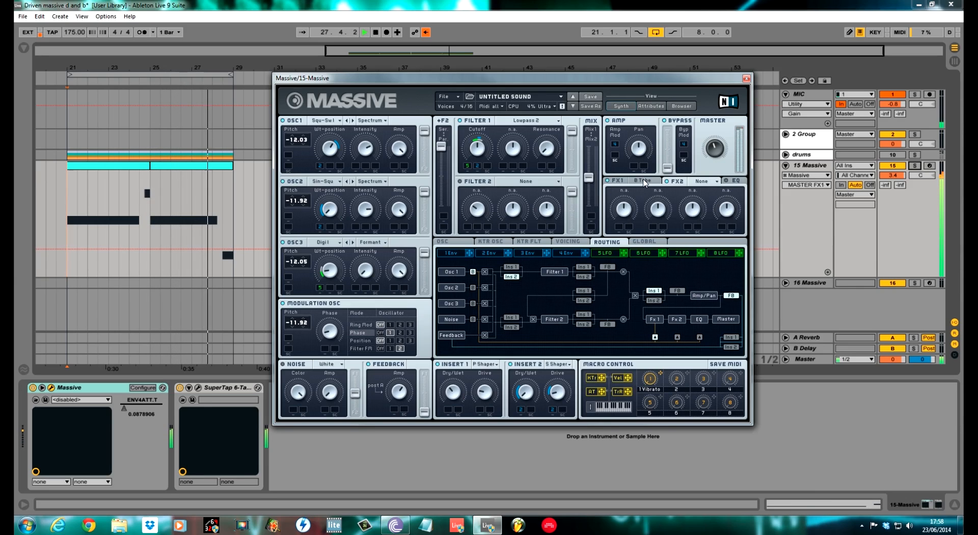
click(606, 182)
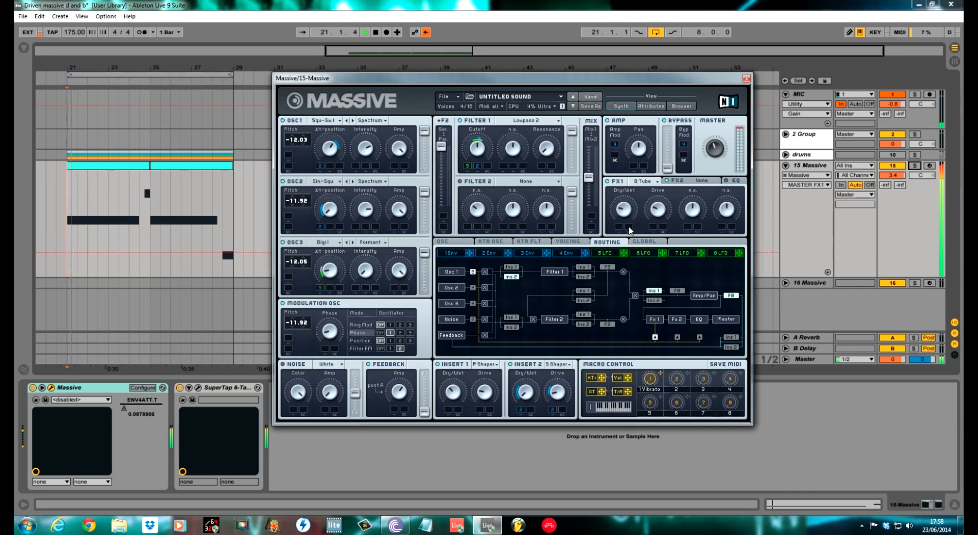
key(space)
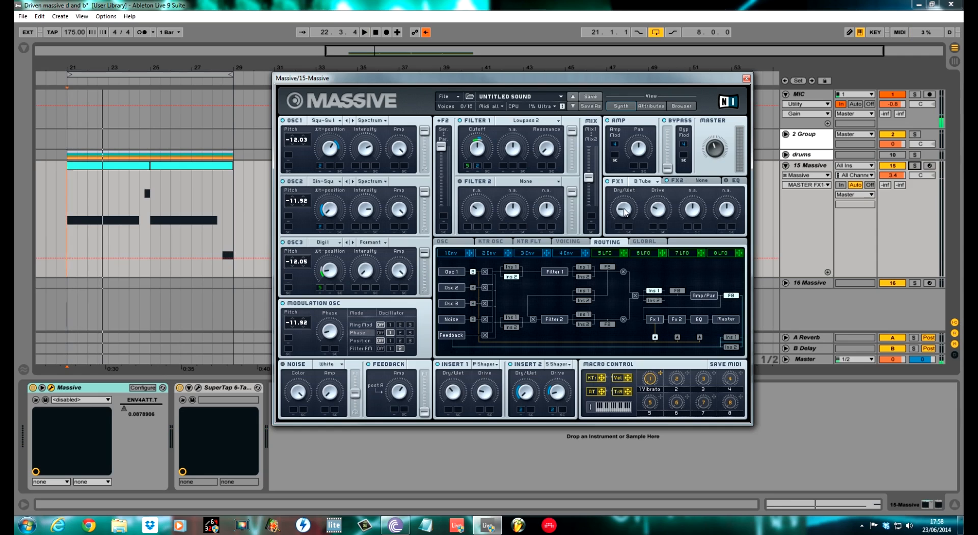
key(space)
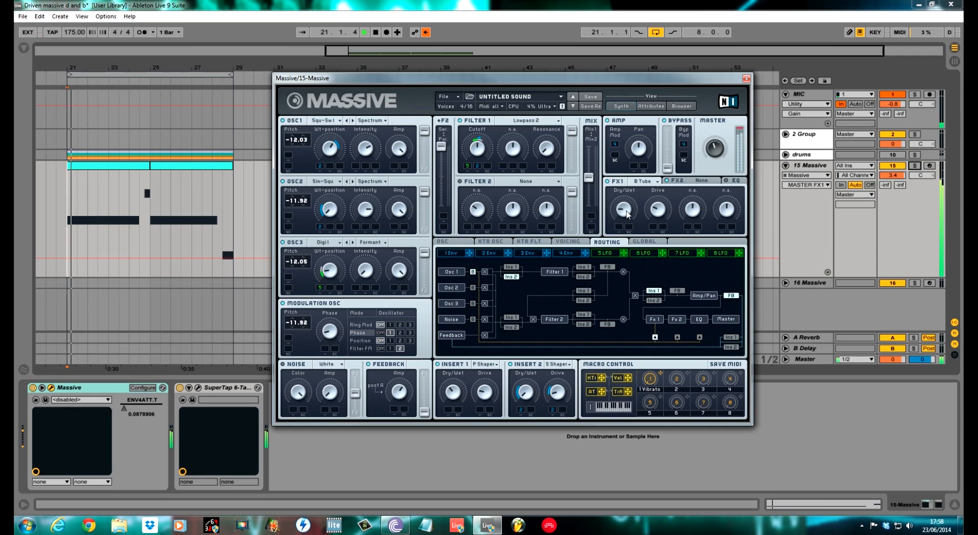
key(space)
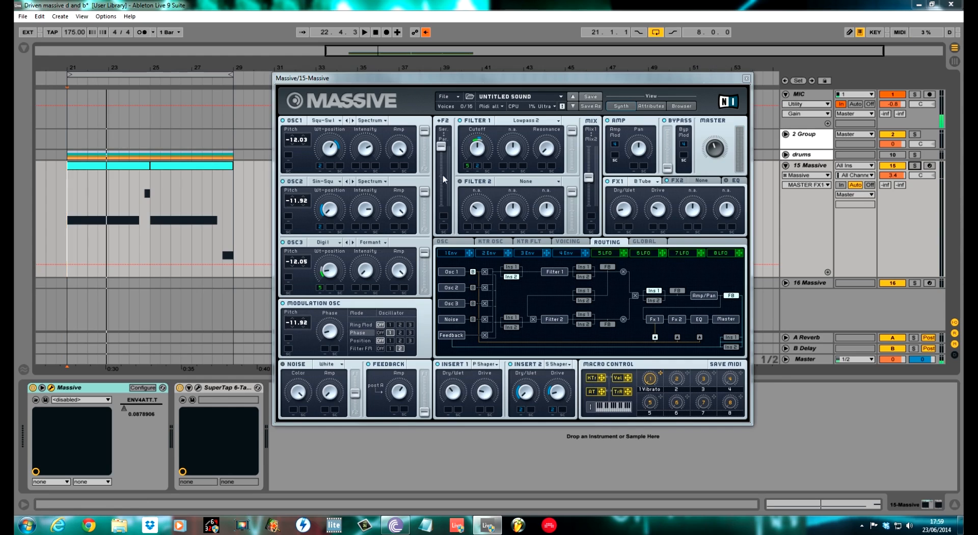
- Set FX2 to Dimension Expander with a low Dry/Wet amount and audition it with the loop
click(716, 182)
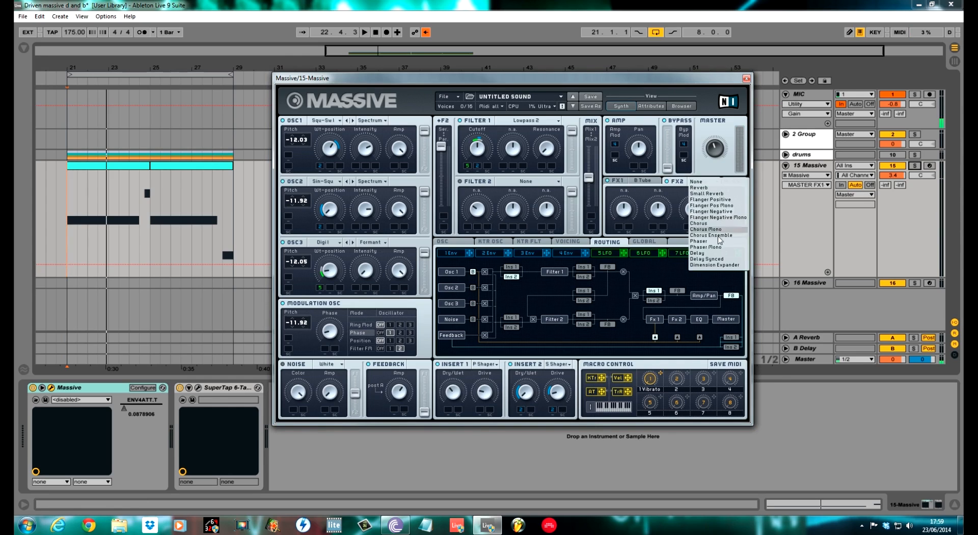
click(717, 265)
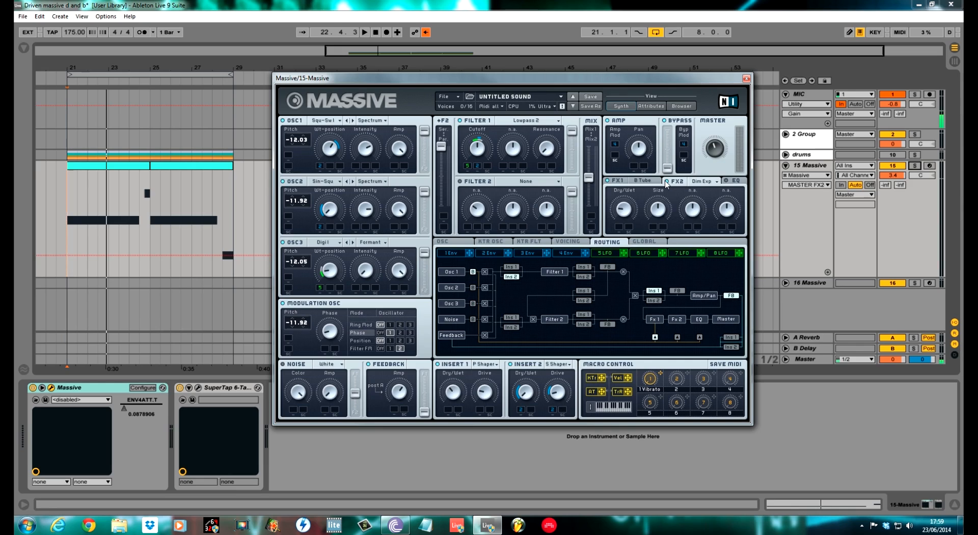
key(space)
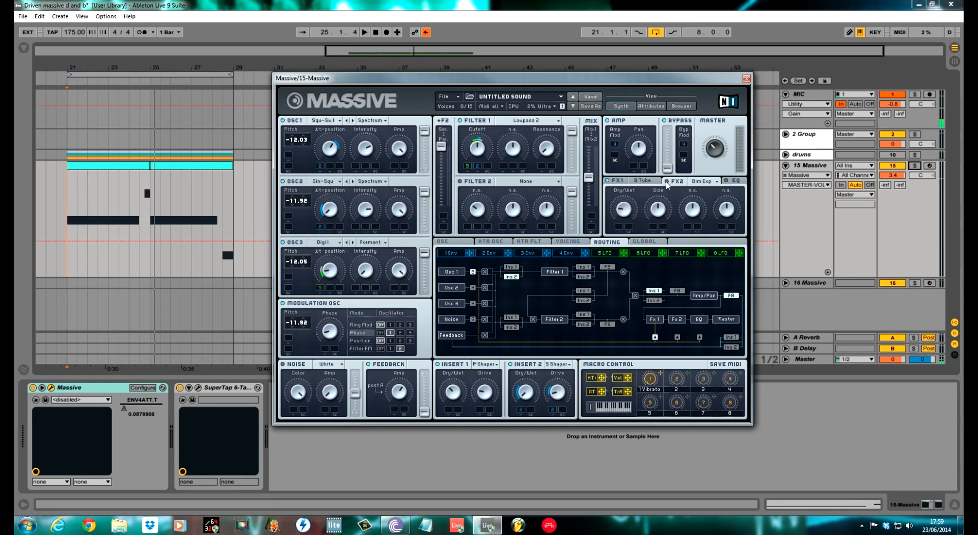
key(space)
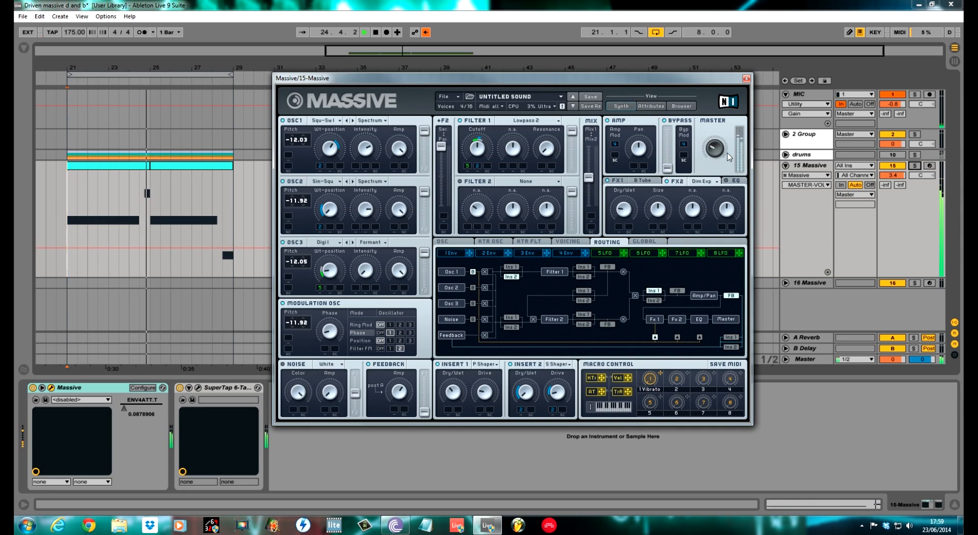
- Play the loop to compare the sound with the FX2 Dimension Expander switched off and on
key(space)
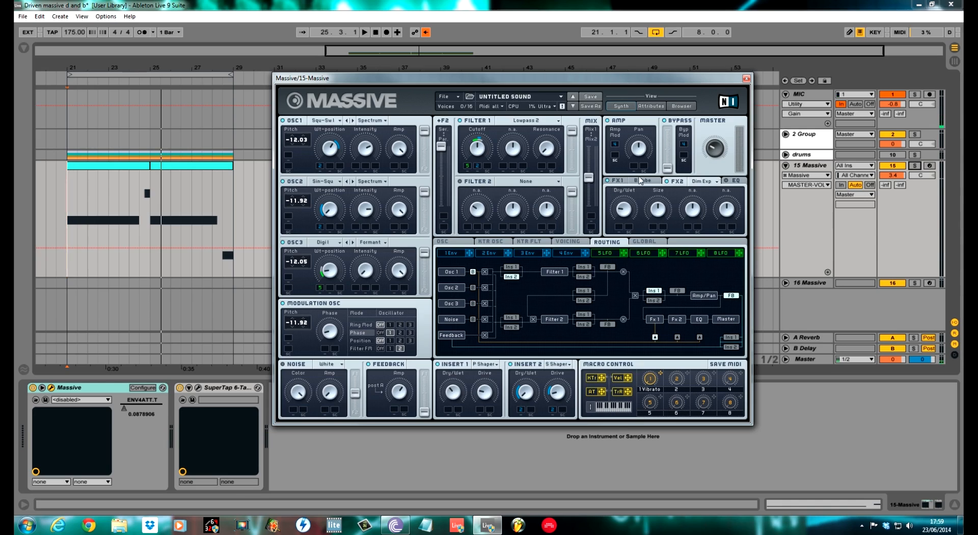
drag(715, 149, 713, 142)
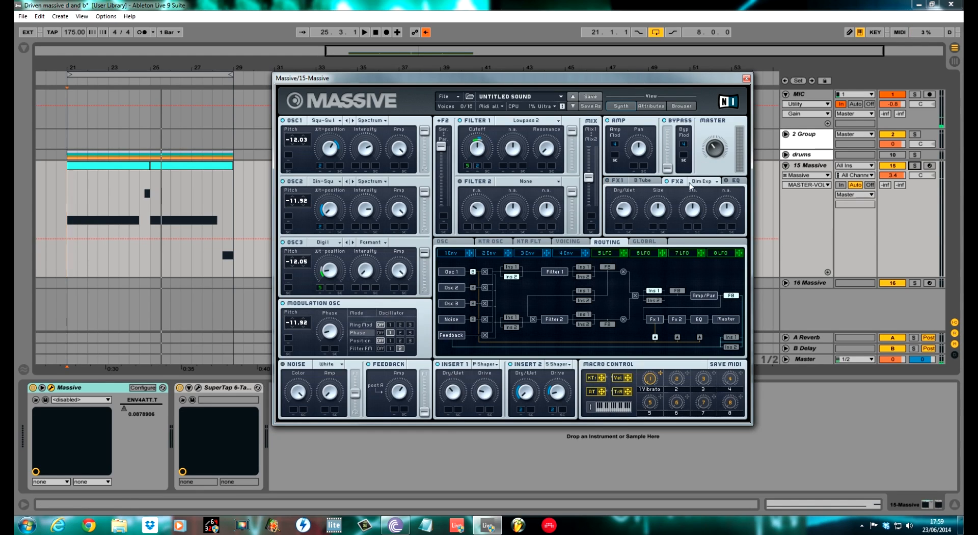
key(space)
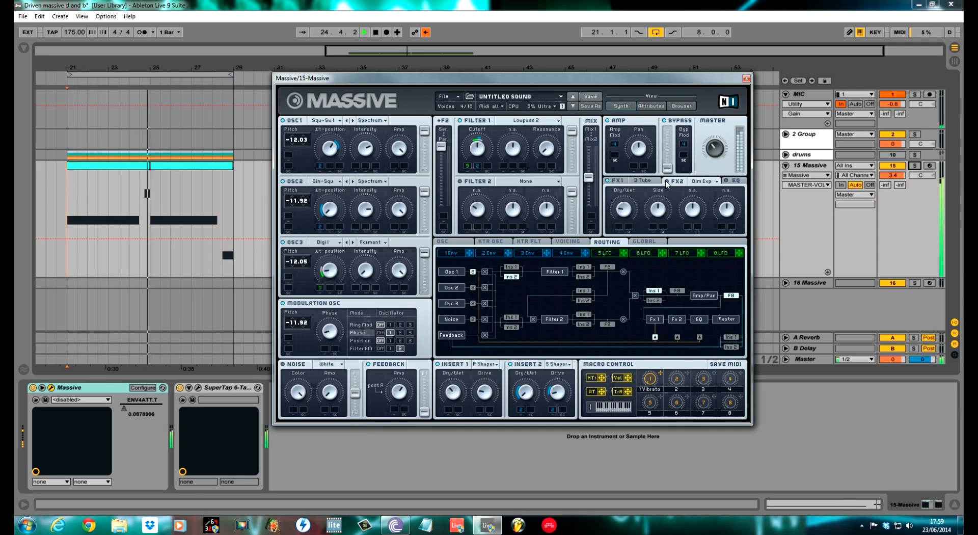
key(space)
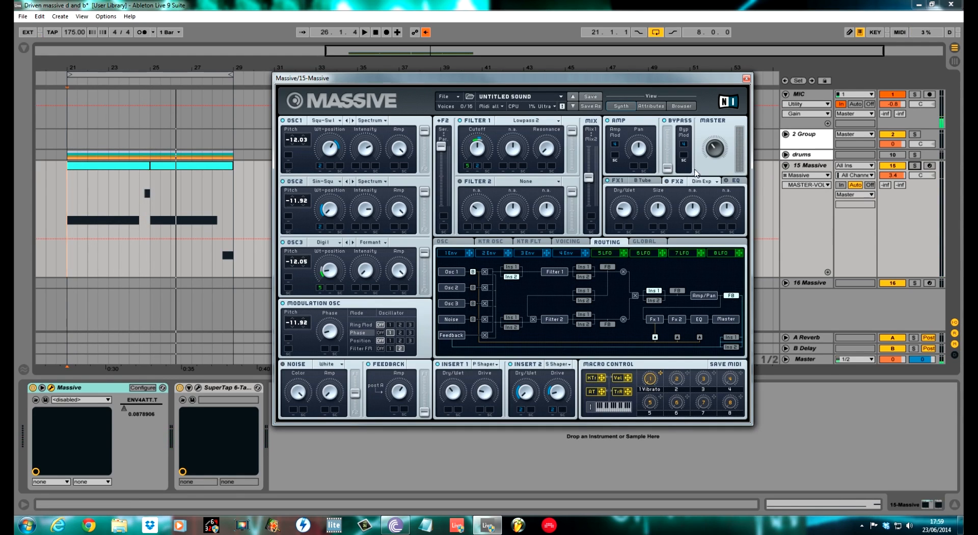
drag(712, 161, 709, 168)
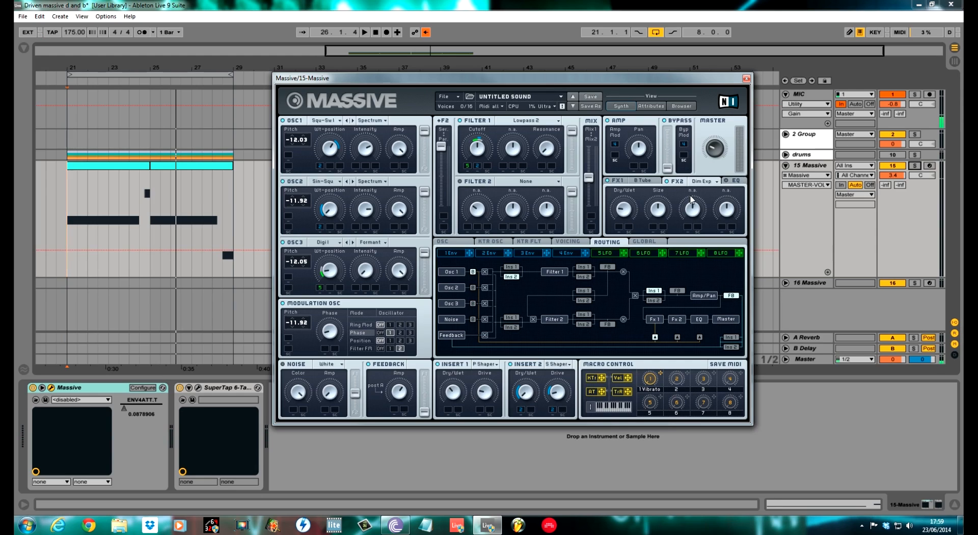
key(space)
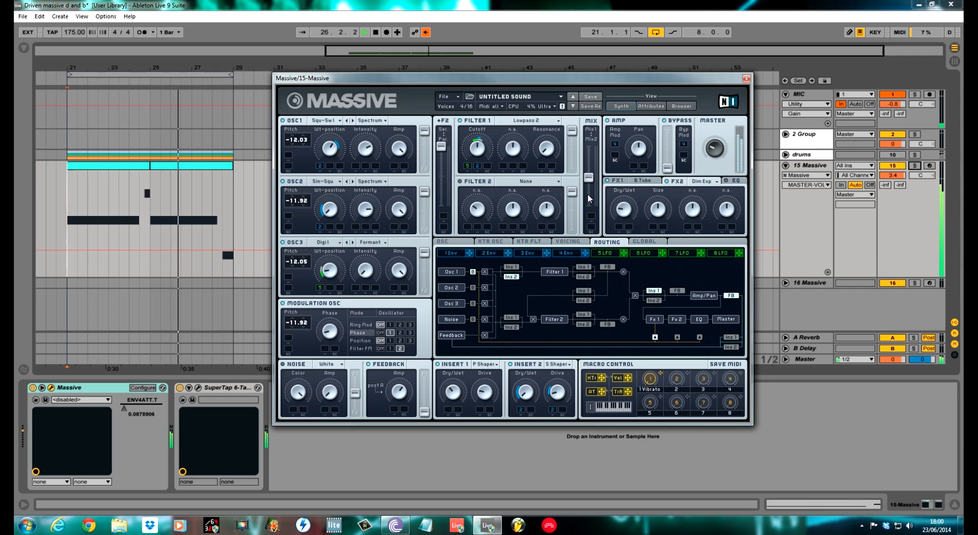
key(space)
- Enable the EQ with Low Shelf and Boost slightly raised and Frequency and High Shelf lowered, and audition it with the loop
click(733, 182)
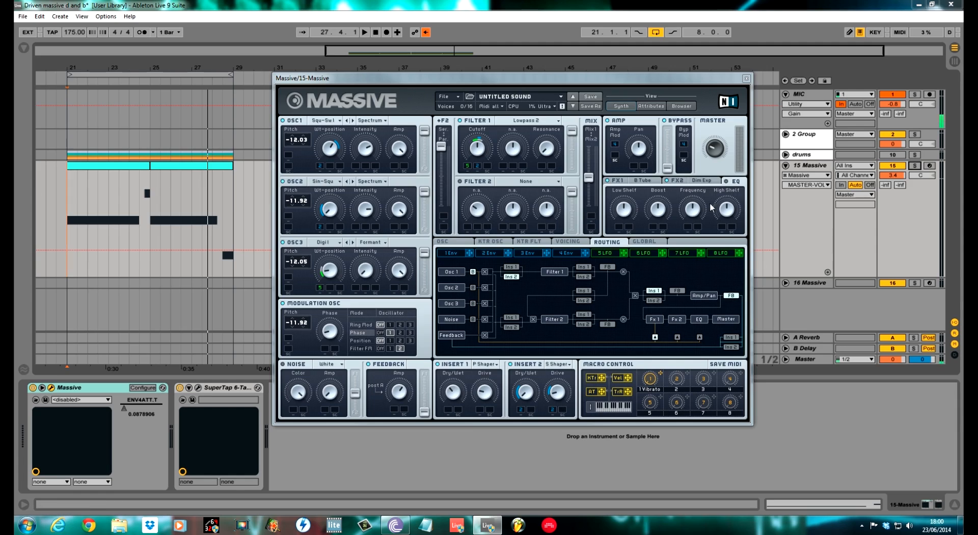
click(626, 209)
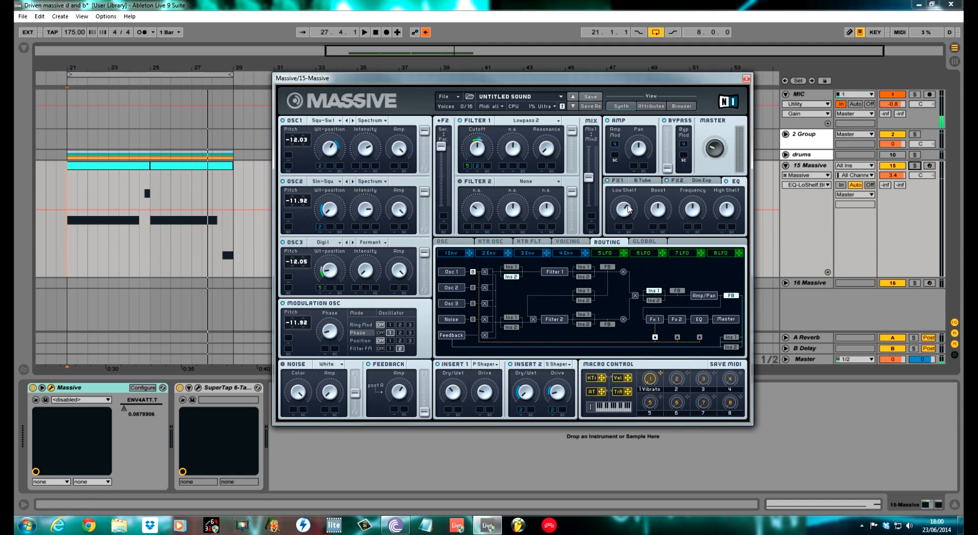
click(655, 210)
click(700, 211)
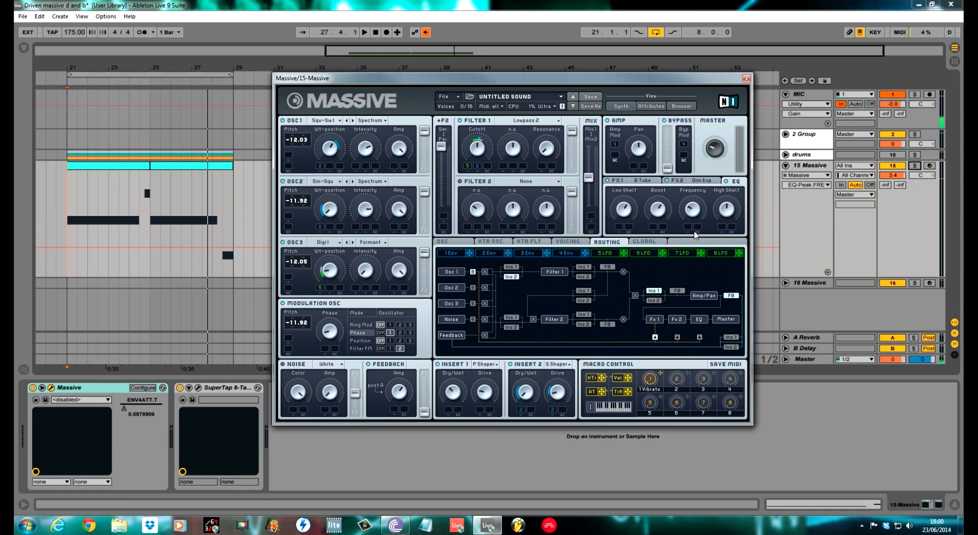
click(728, 210)
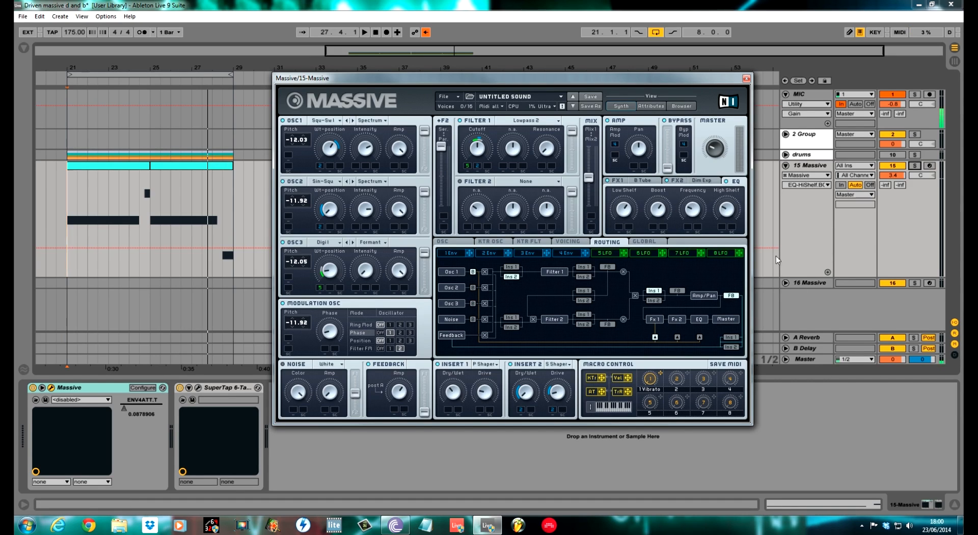
click(73, 188)
key(space)
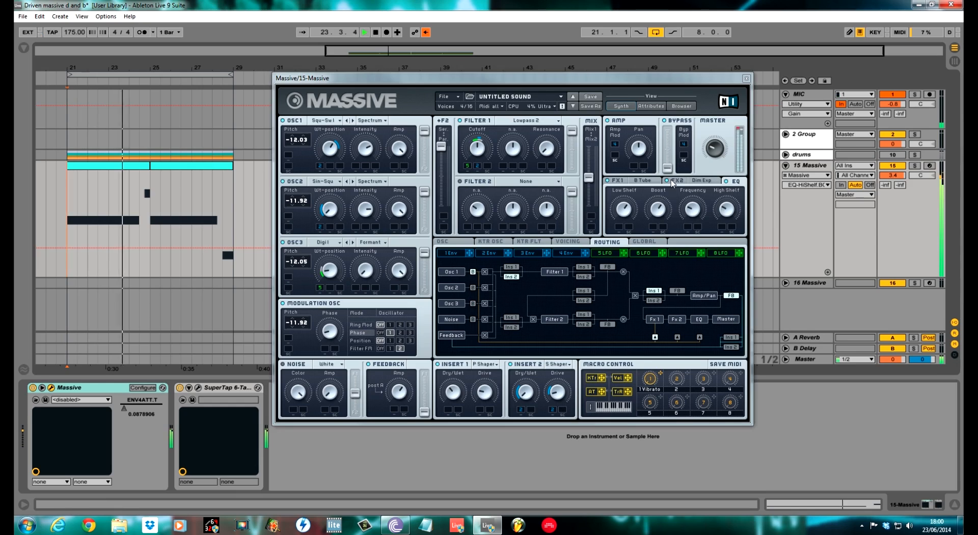
key(space)
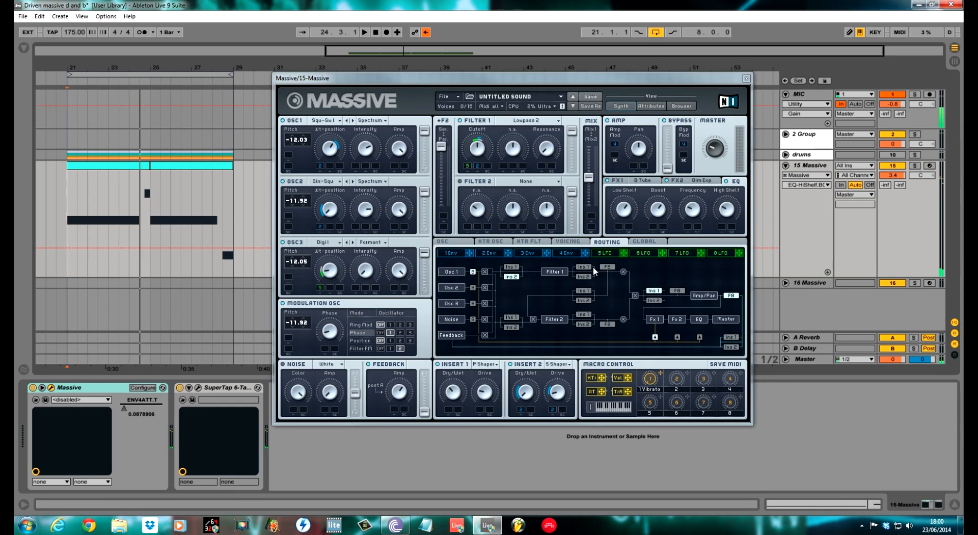
- Assign LFO 5 to the Amp section's Pan and set its modulation range
drag(625, 254, 634, 170)
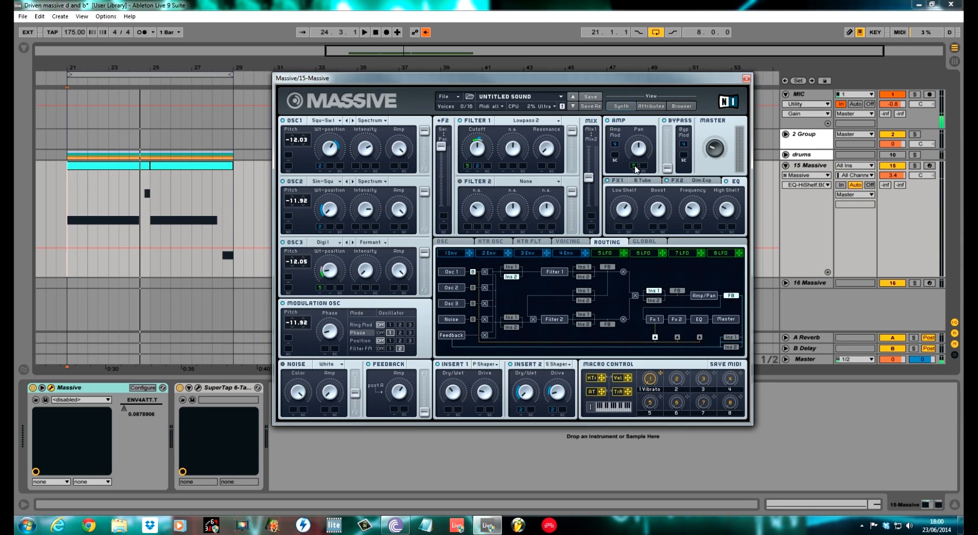
drag(633, 168, 633, 158)
- Lengthen the attack of Envelope 4 and slightly increase its release
click(575, 252)
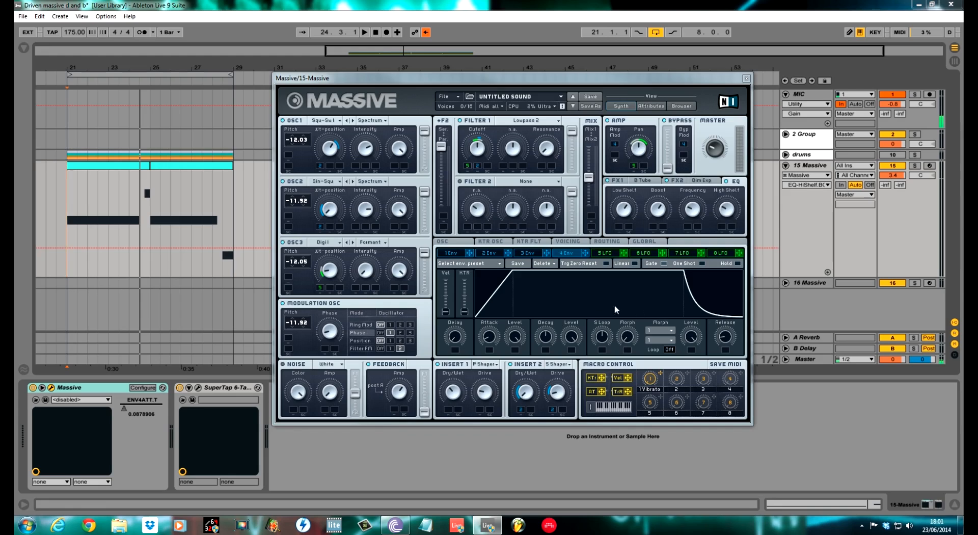
click(489, 336)
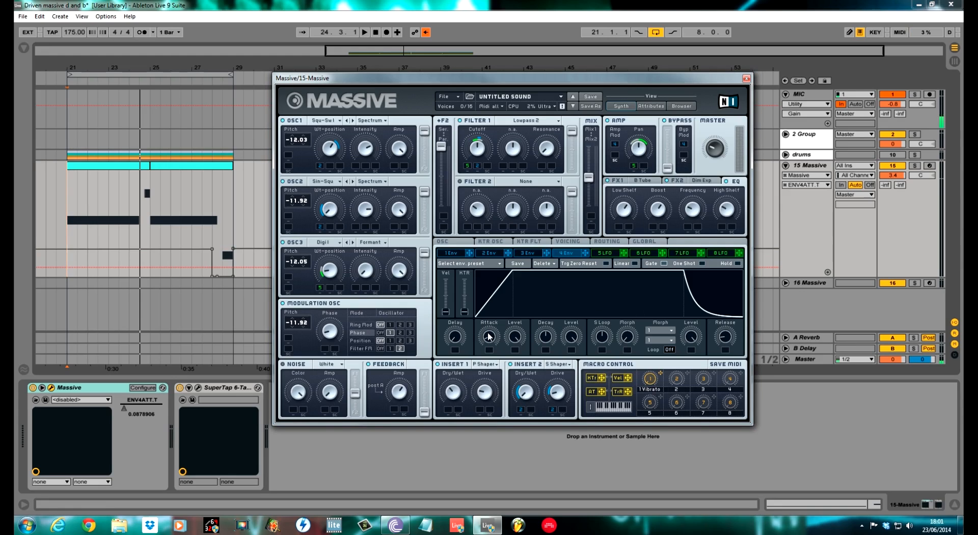
drag(489, 336, 486, 324)
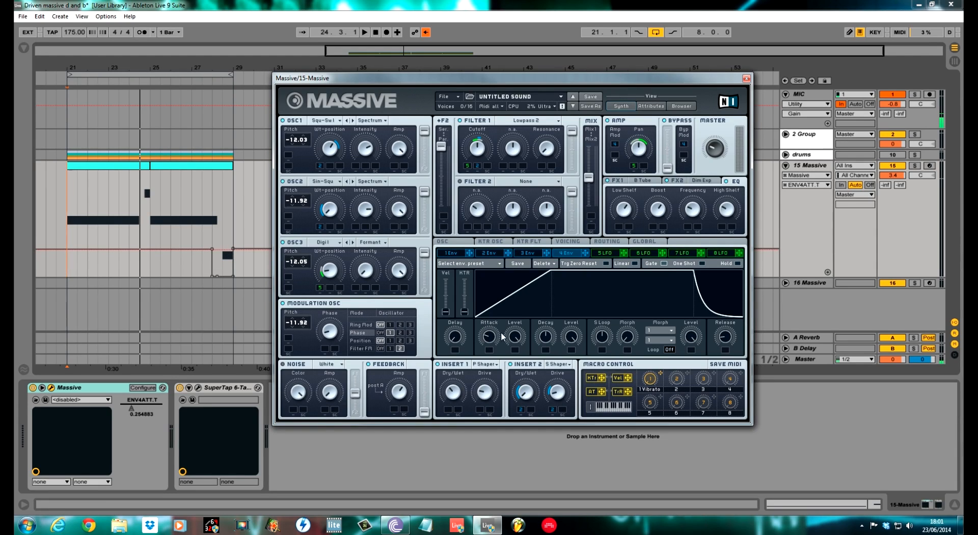
drag(721, 335, 725, 336)
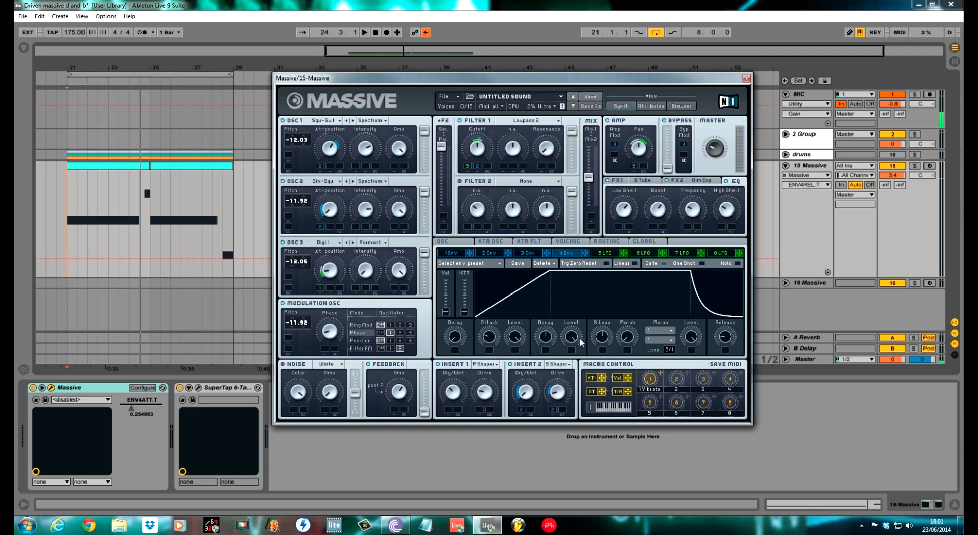
- Slightly lower Envelope 4's decay level, modulate it with LFO 5, and audition the result with the loop
drag(572, 337, 569, 346)
drag(622, 249, 573, 351)
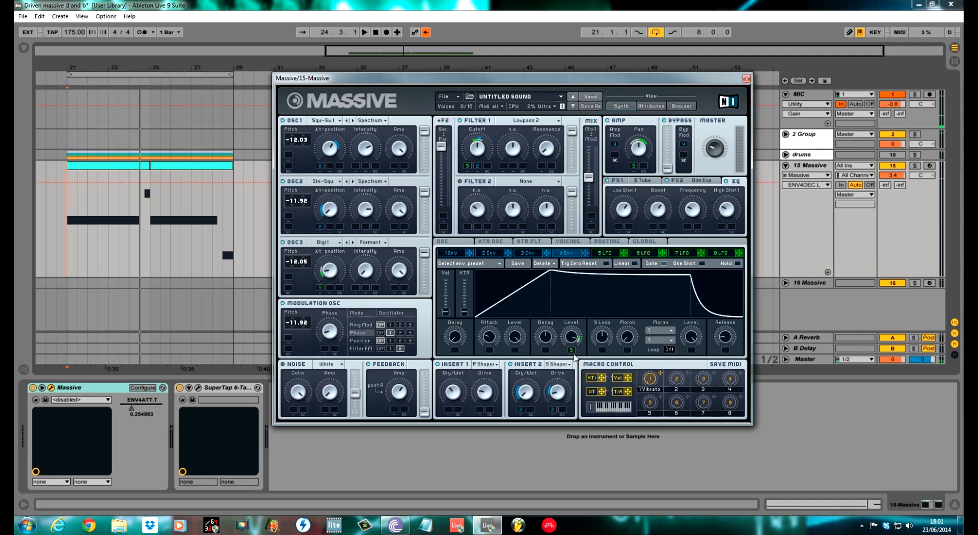
key(space)
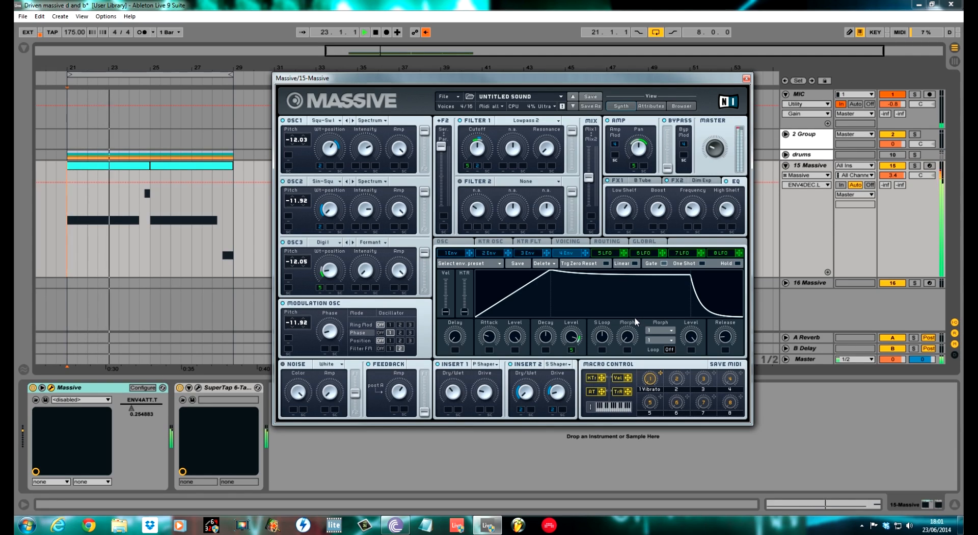
key(space)
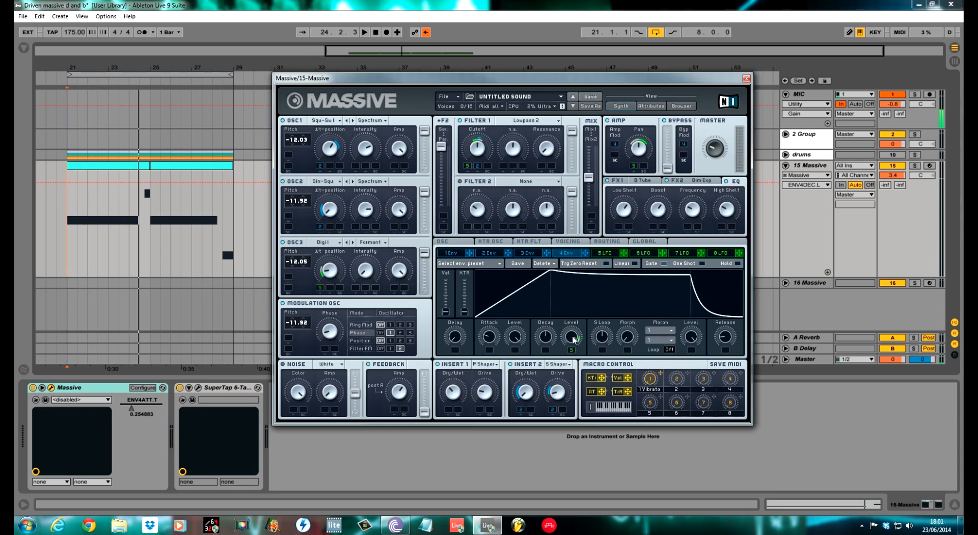
- Set Envelope 4's two morph shapes to Expo x2 and Triangle 3.5 with its Loop switched on
click(664, 331)
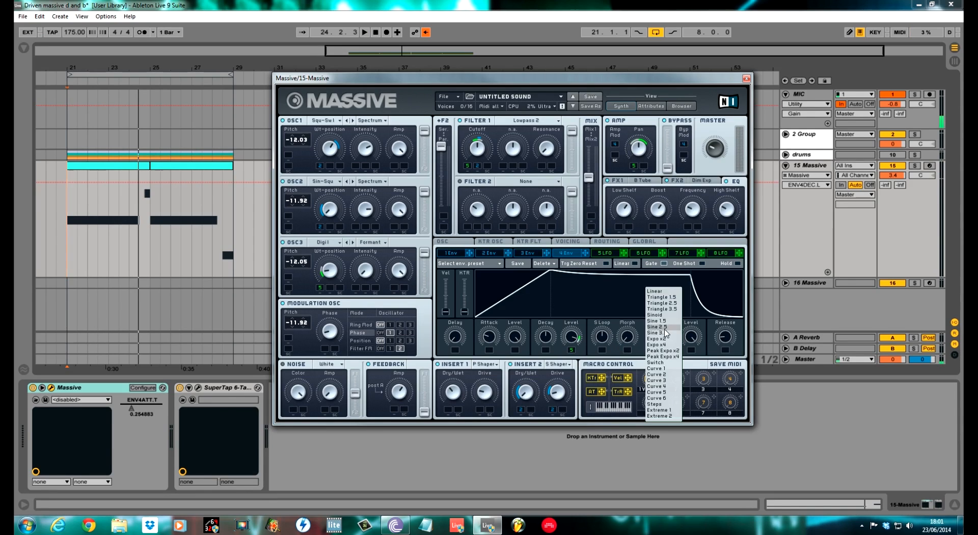
click(665, 339)
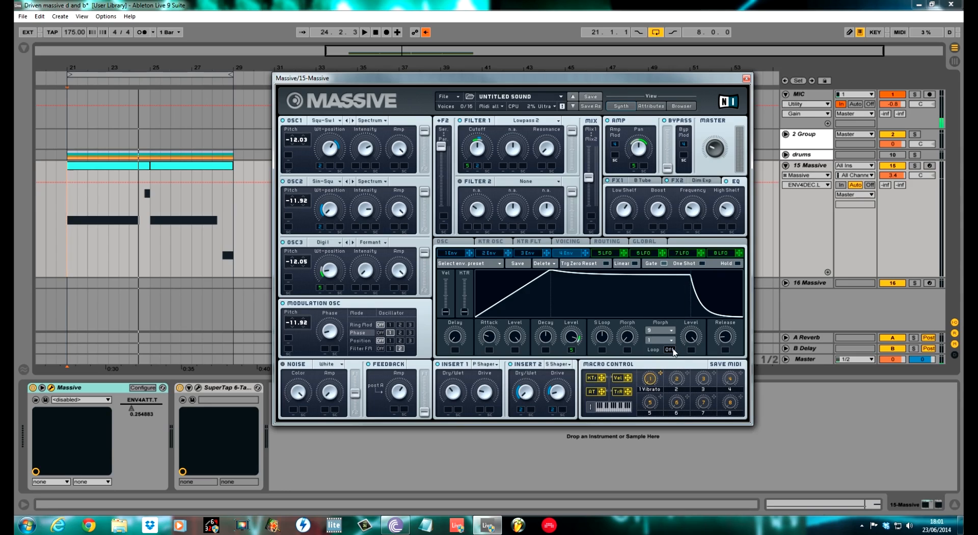
click(670, 350)
click(669, 341)
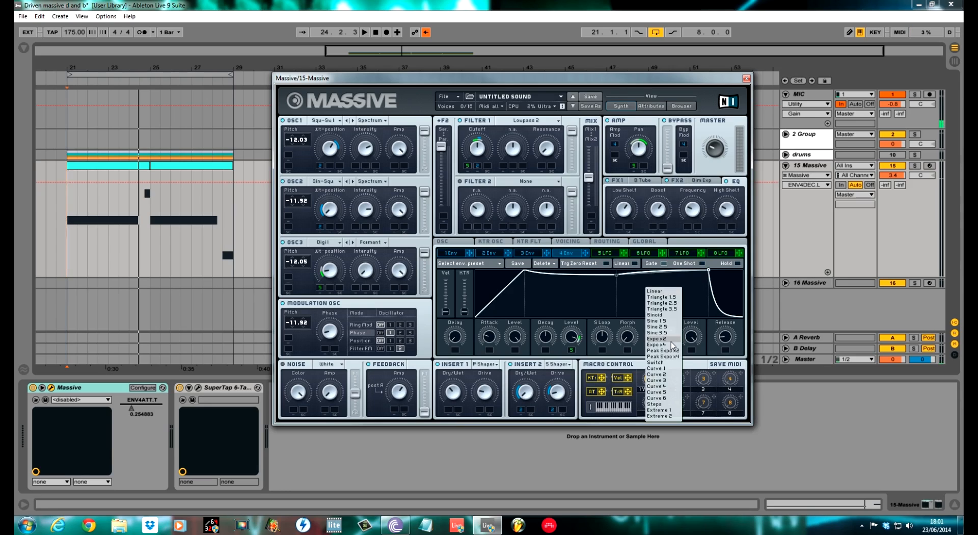
click(664, 353)
click(669, 342)
click(668, 309)
click(669, 333)
click(648, 345)
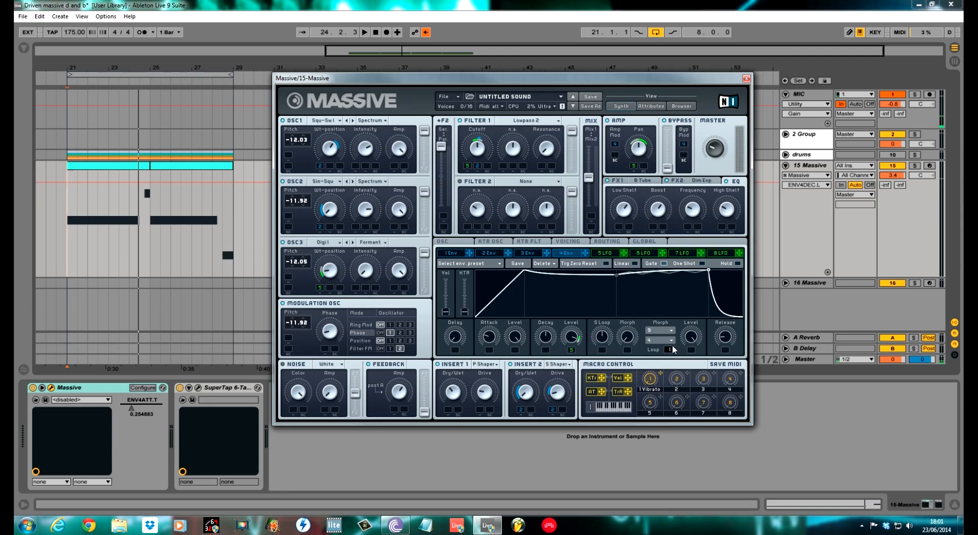
- Lower Envelope 4's level after the morph stage, adjust its Morph amount, and switch its Loop off
drag(689, 338, 694, 392)
drag(630, 345, 627, 246)
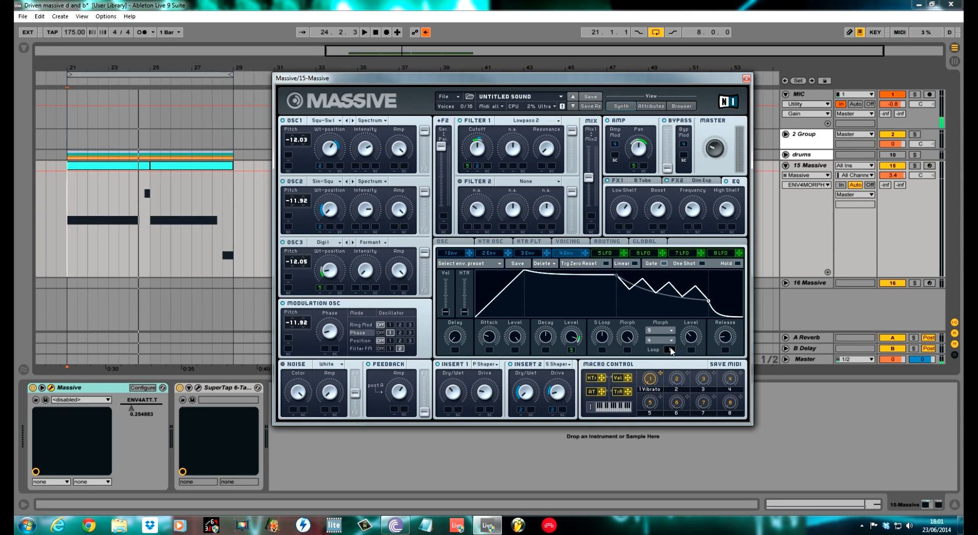
drag(671, 351, 675, 359)
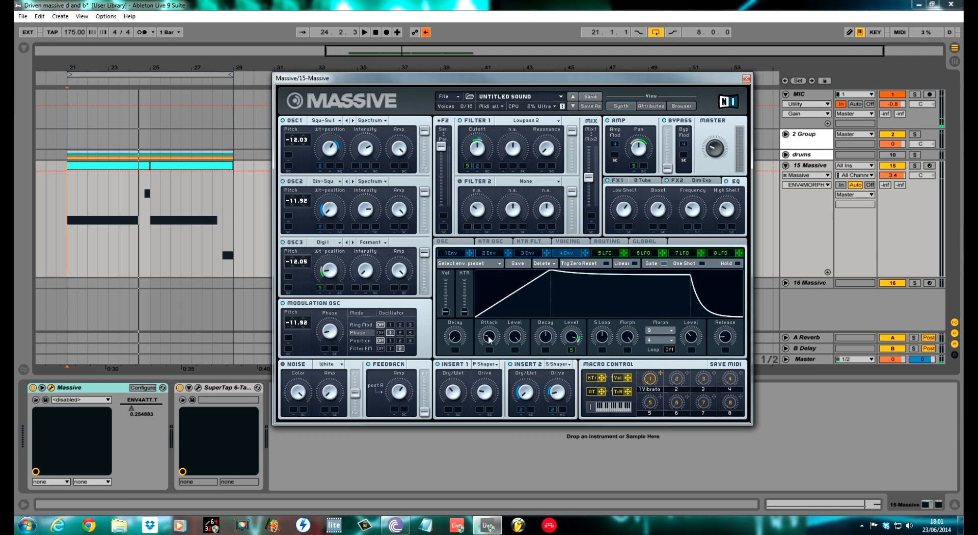
- Unfold and unmute the drums group, mute the MIC track, and play the loop to hear the bass with drums
click(786, 146)
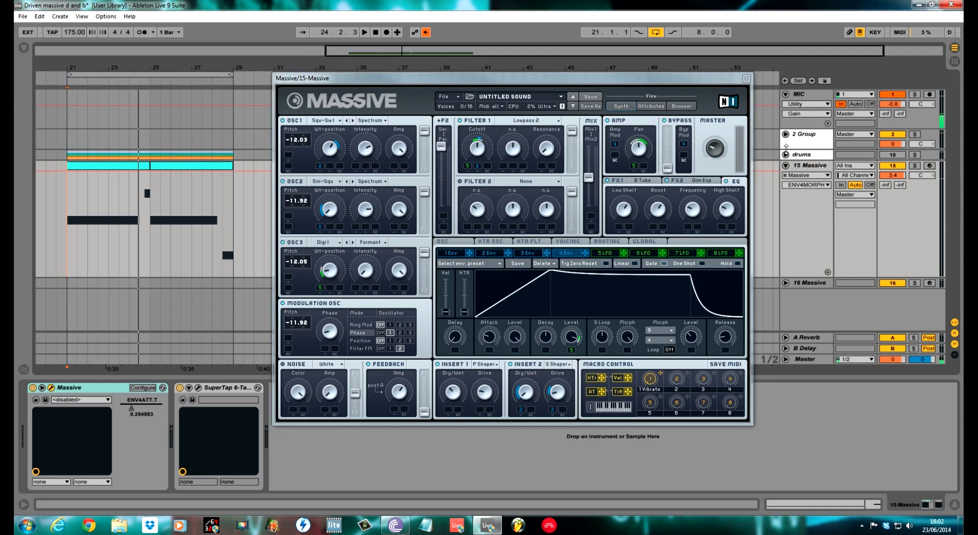
click(786, 155)
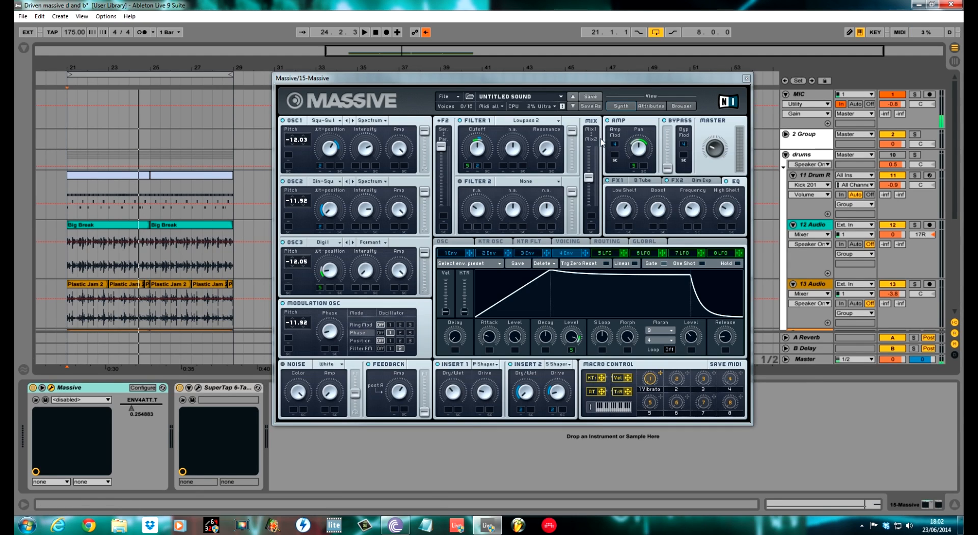
drag(613, 78, 617, 44)
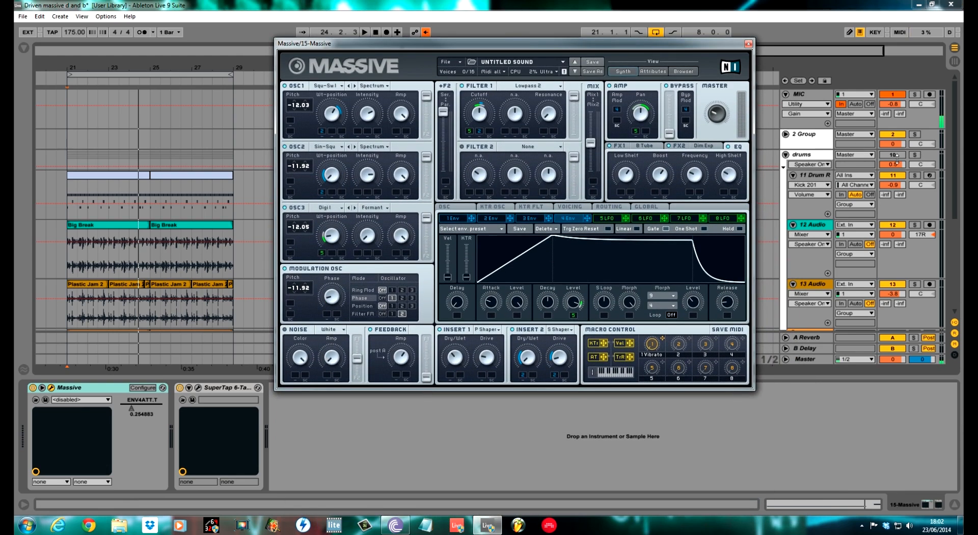
key(space)
click(893, 94)
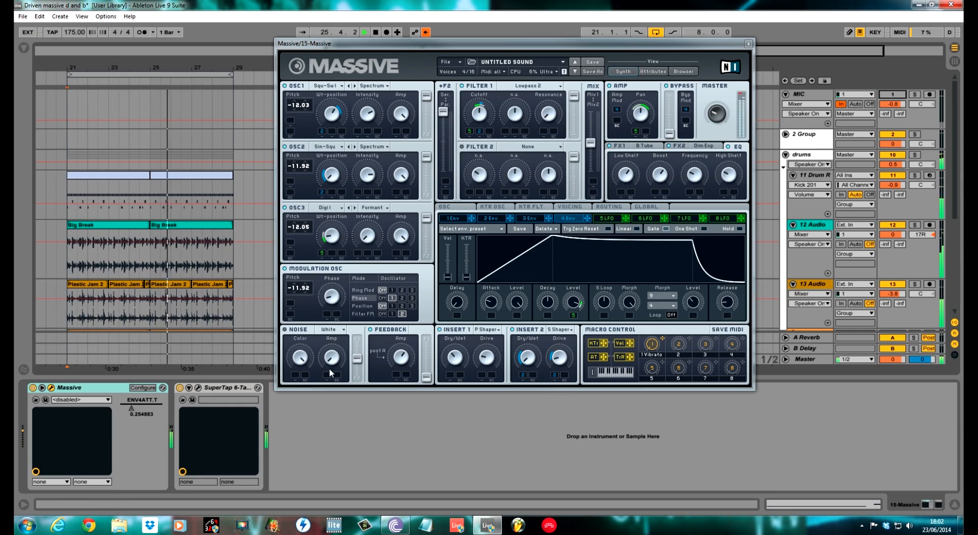
- Delete the SuperTap effect from the Massive track's device chain
right_click(221, 388)
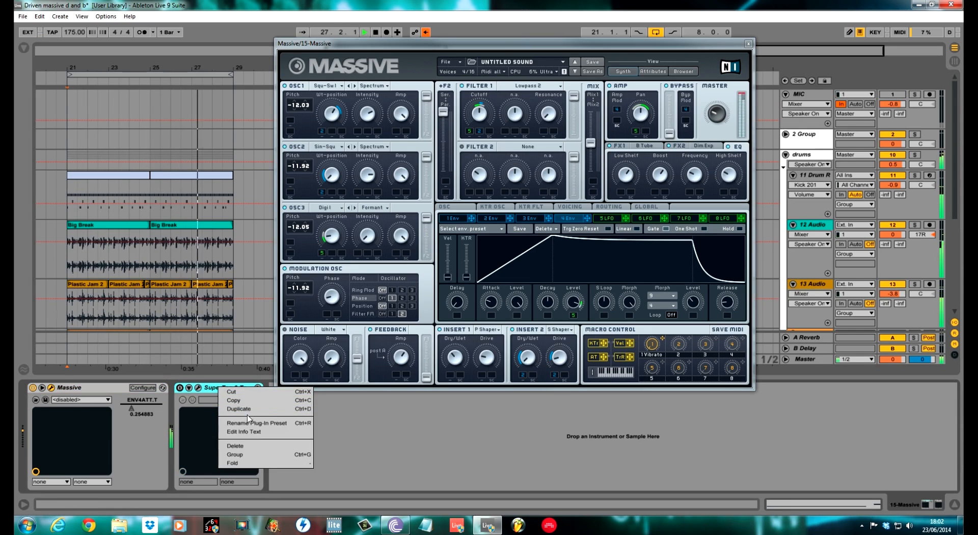
click(234, 446)
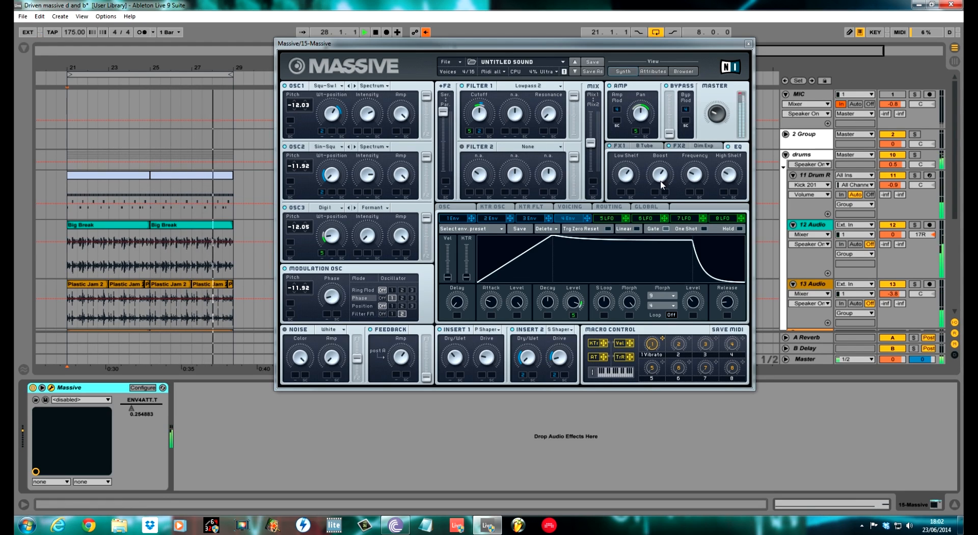
- Stop the loop playback and unmute the MIC track
click(264, 201)
key(space)
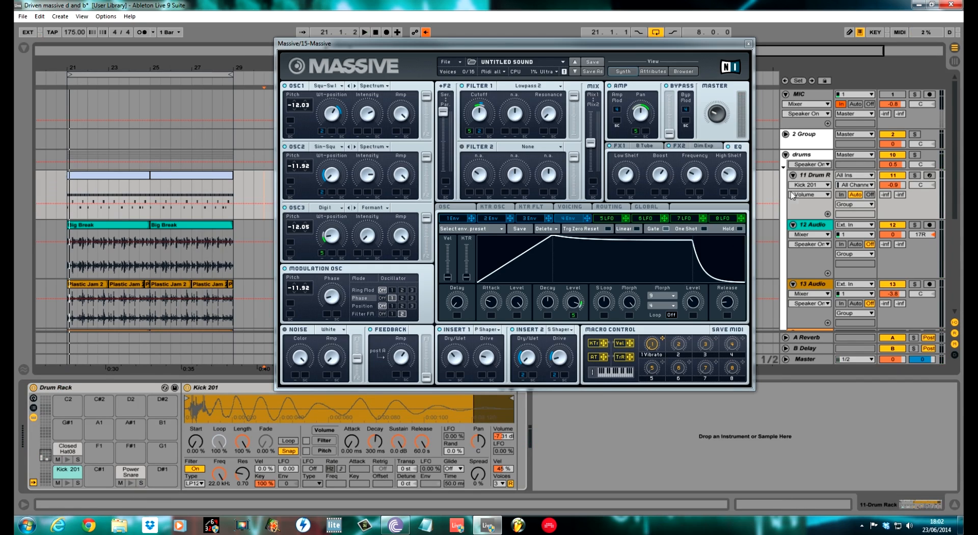
click(894, 94)
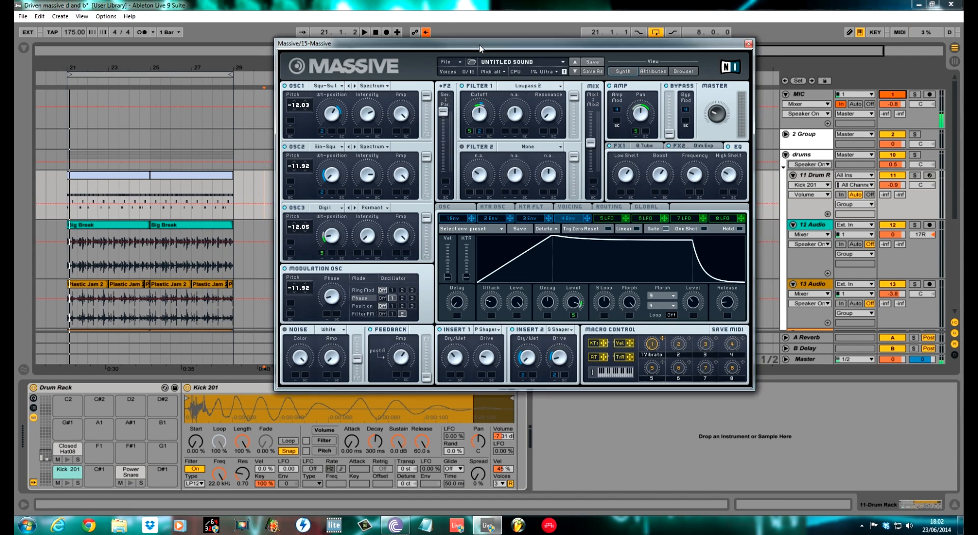
drag(479, 45, 476, 62)
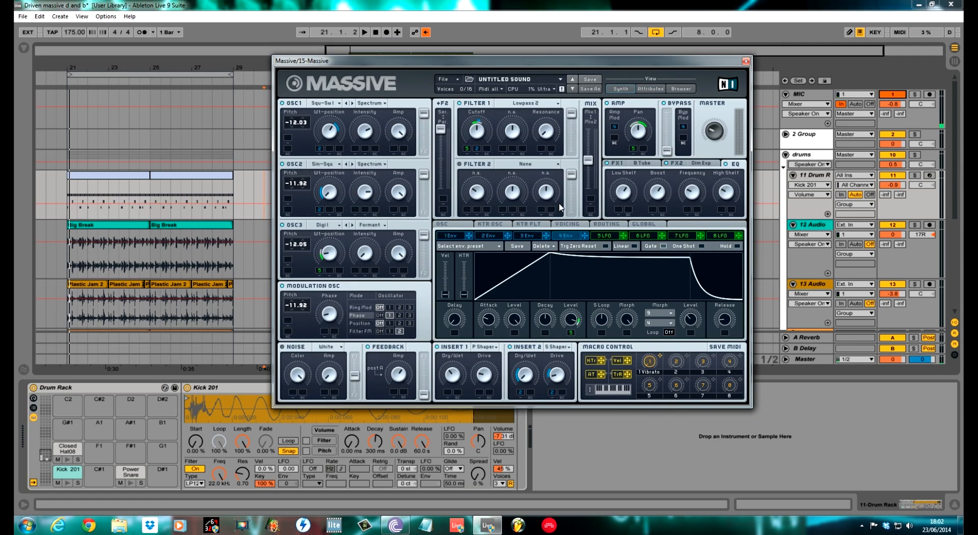
drag(466, 61, 442, 76)
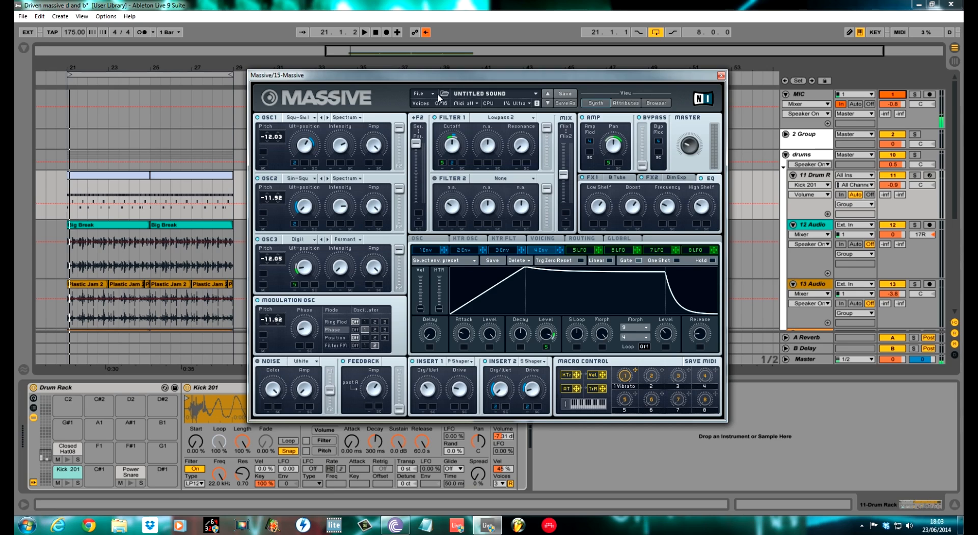
mouse_move(453, 80)
mouse_down()
mouse_move(499, 73)
mouse_move(459, 88)
mouse_up()
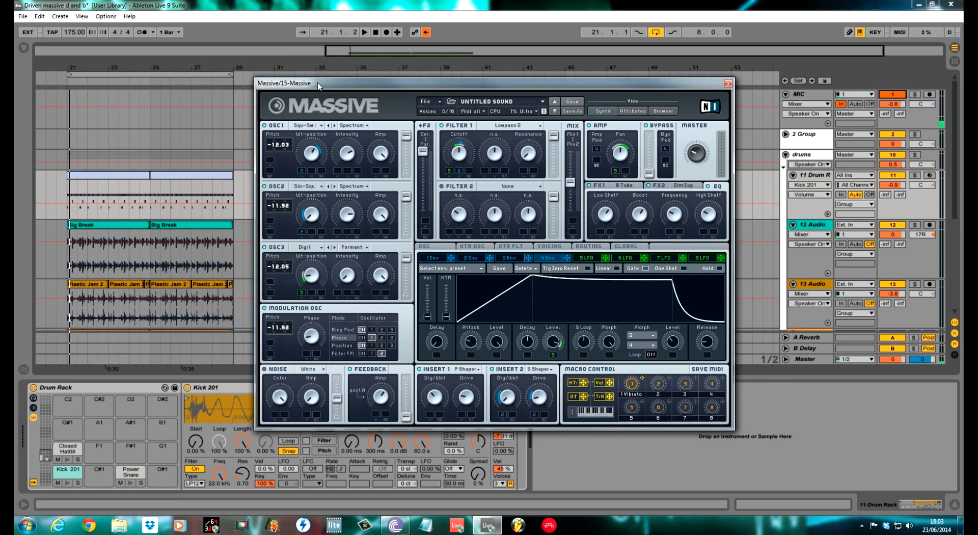
drag(318, 85, 306, 70)
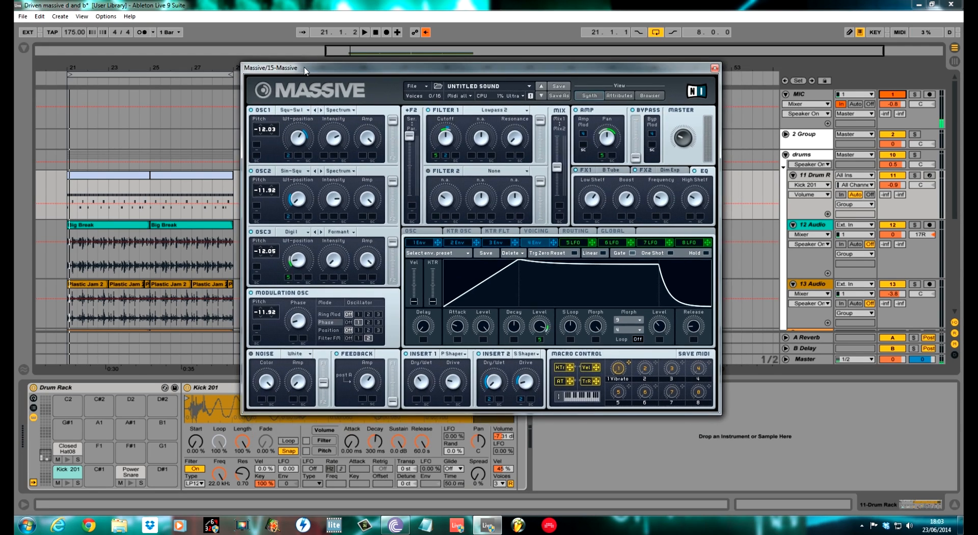